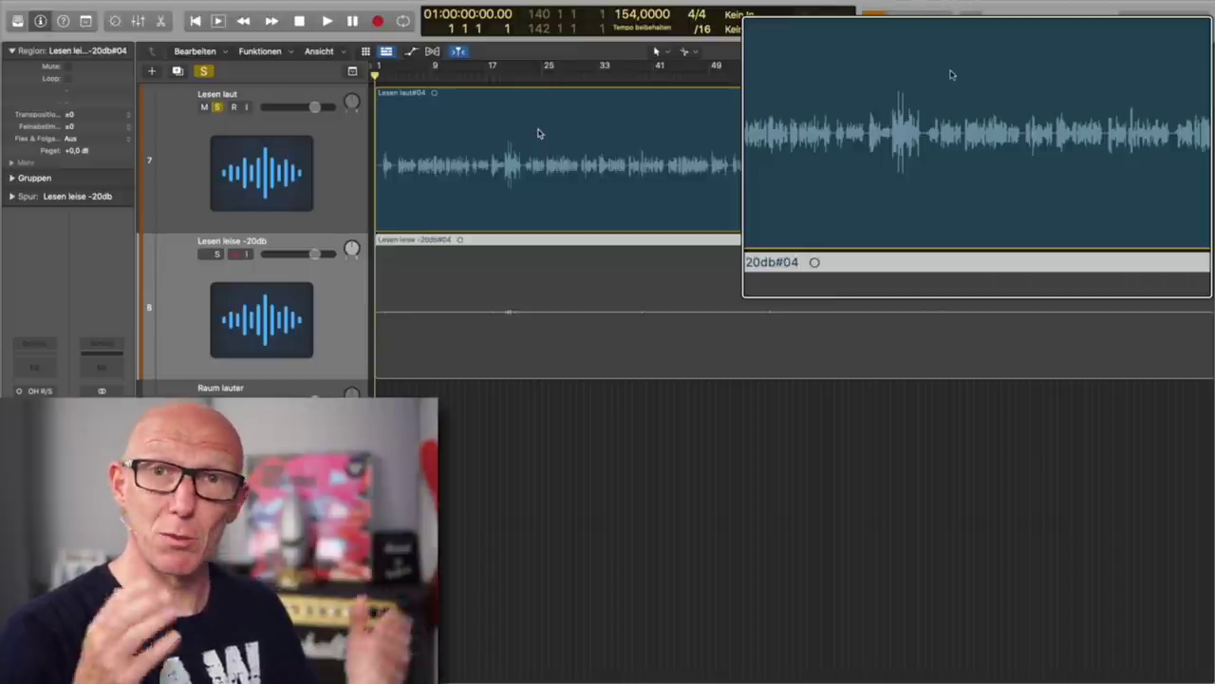
key("ctrl+m")
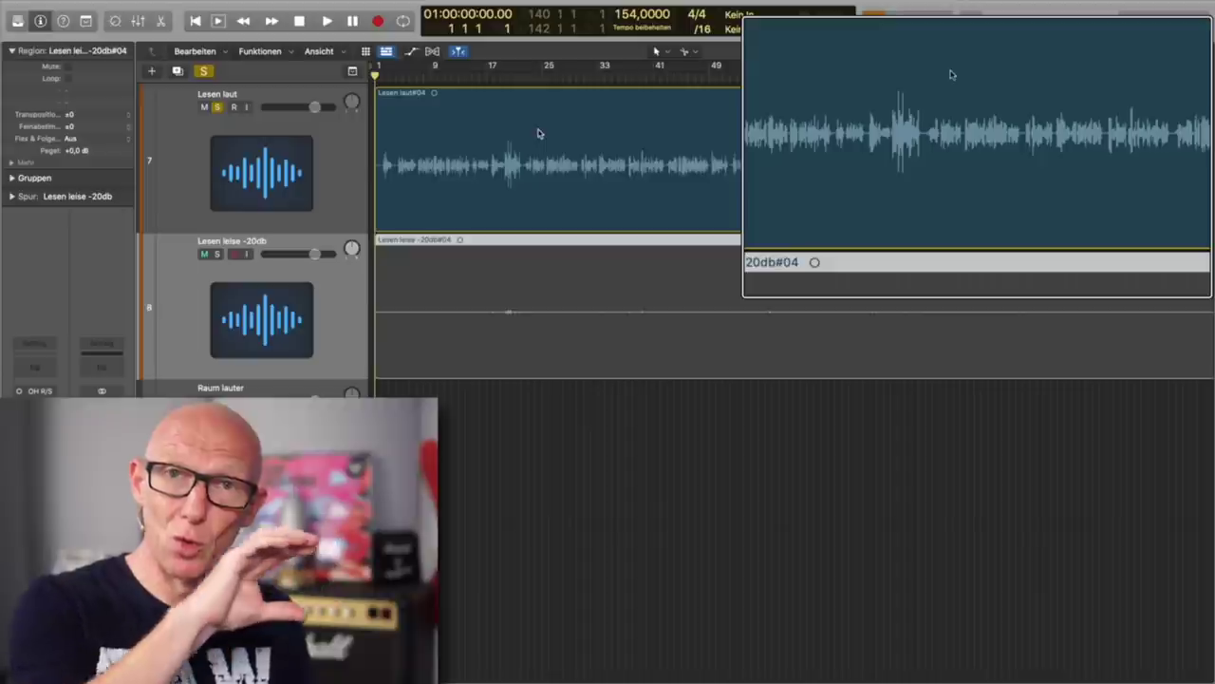
key("ctrl+m")
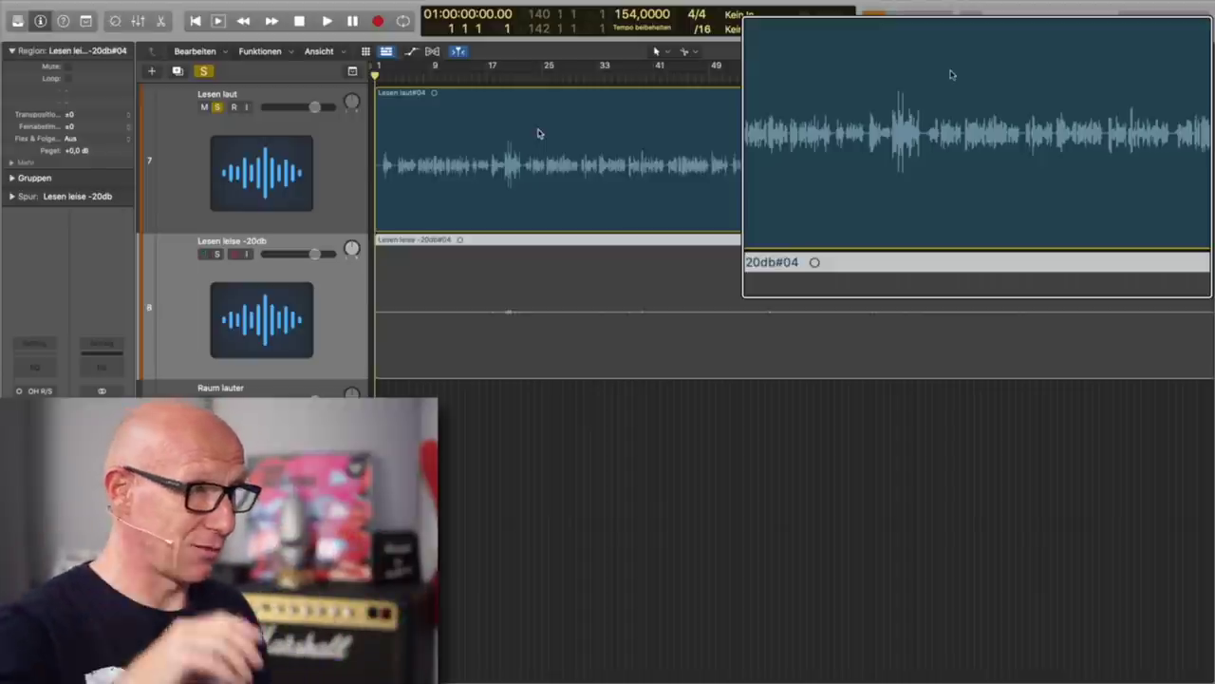
key("ctrl+m")
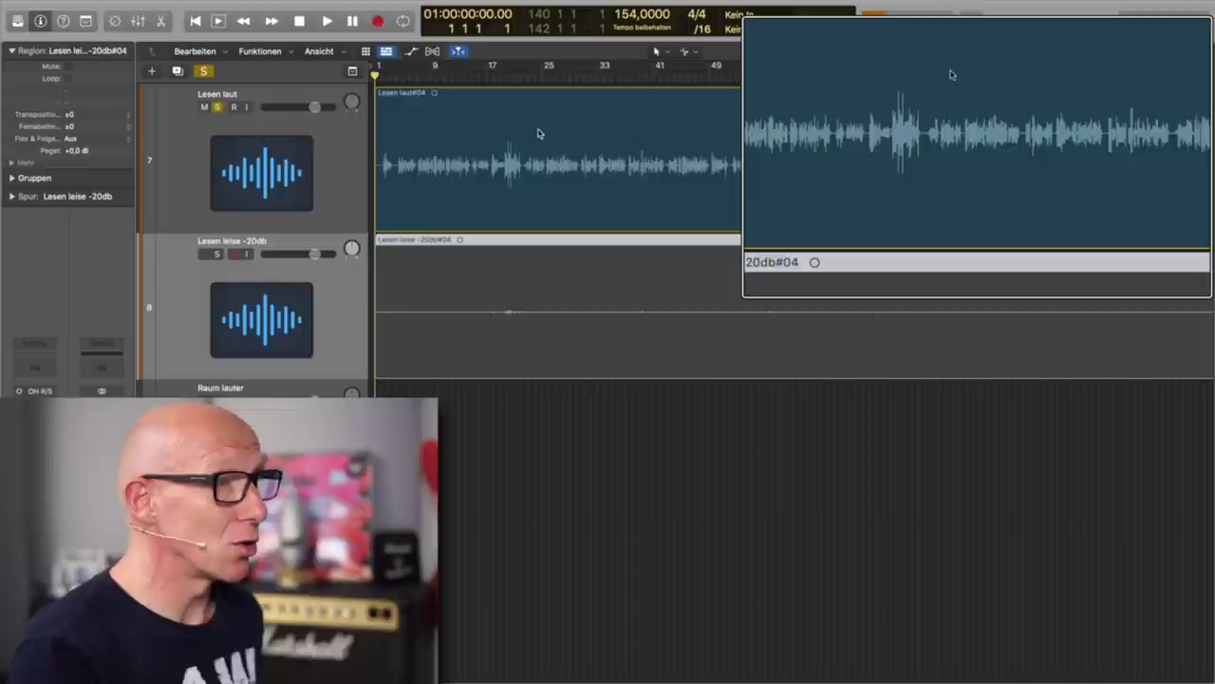
key("ctrl+m")
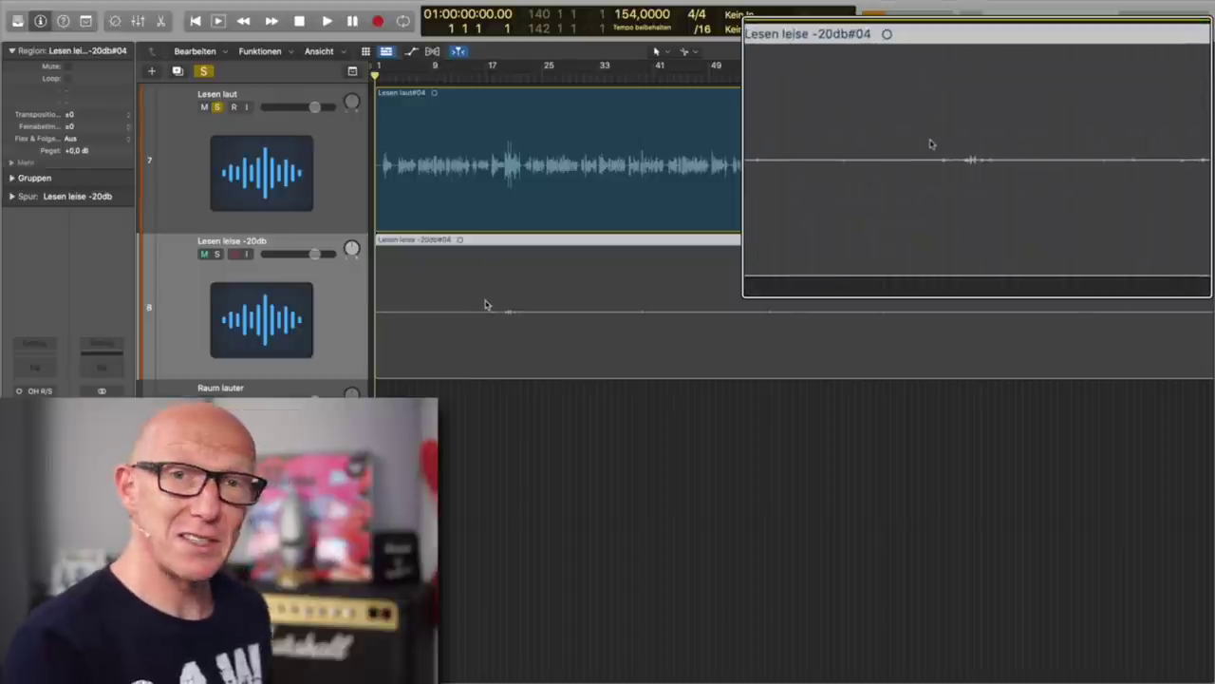
key("ctrl+m")
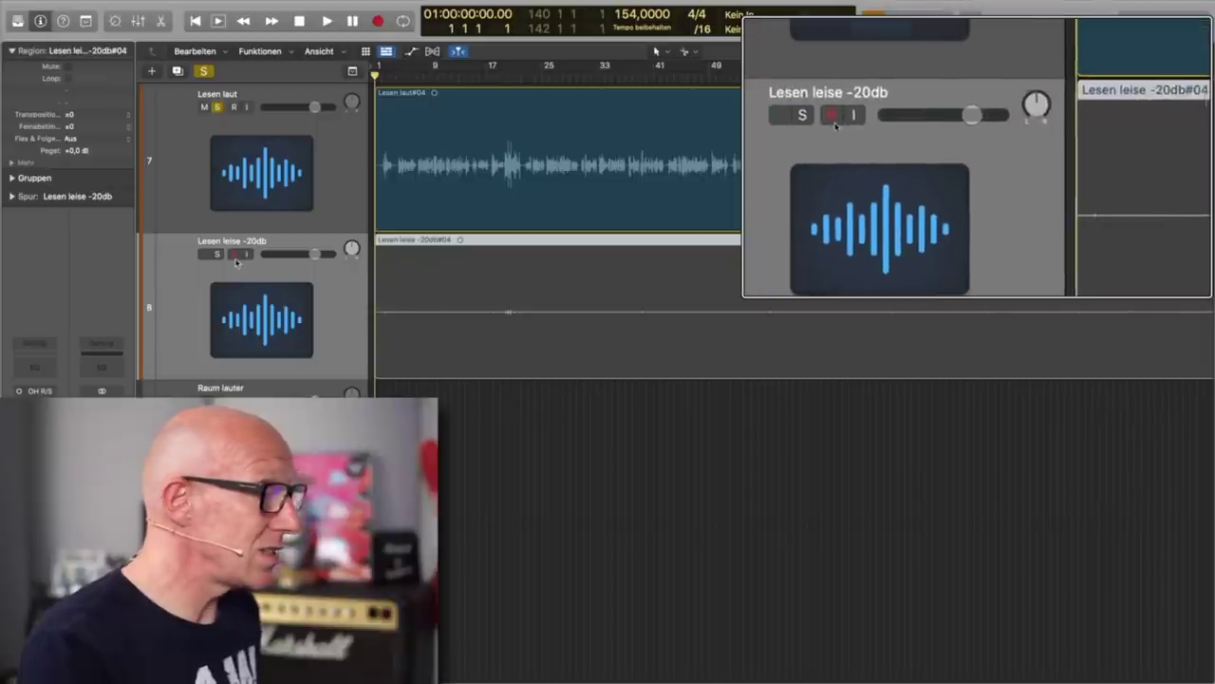
key("ctrl+m")
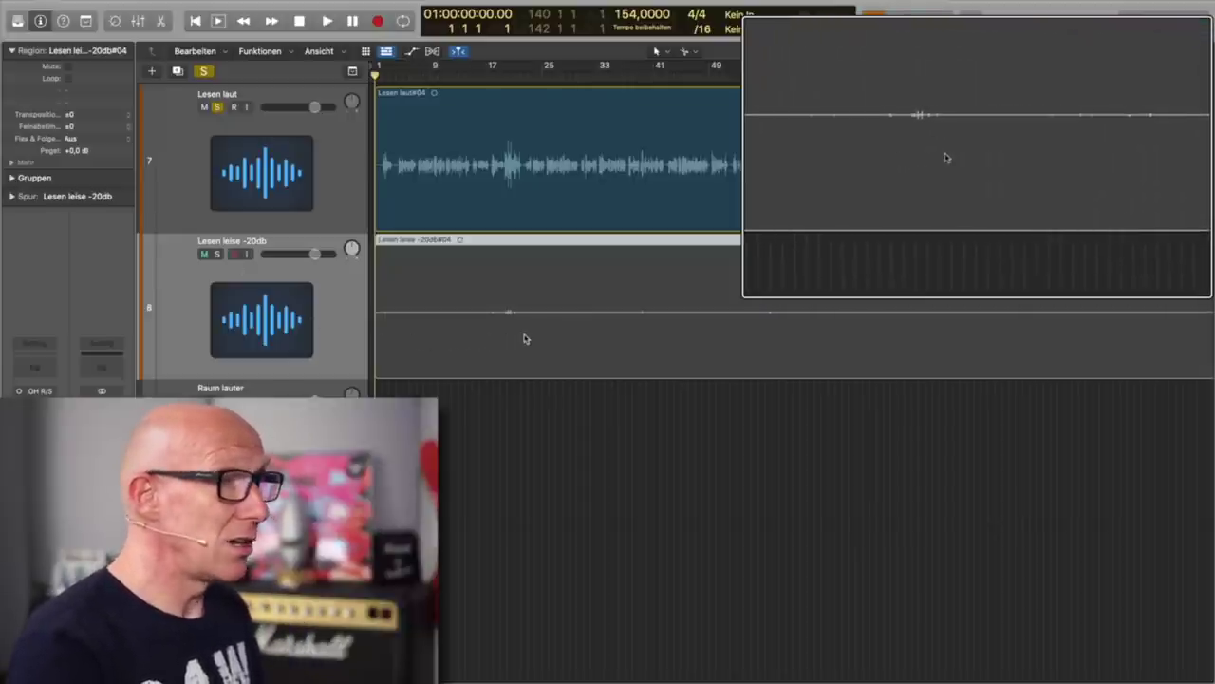
key("ctrl+m")
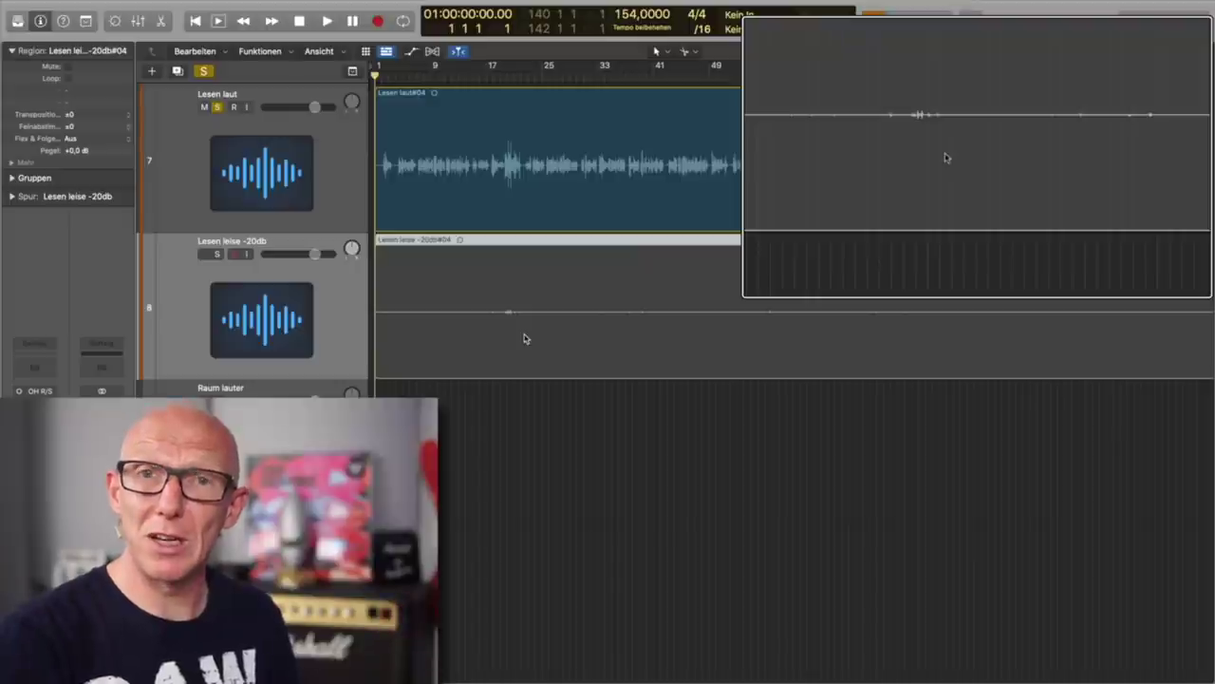
key("ctrl+m")
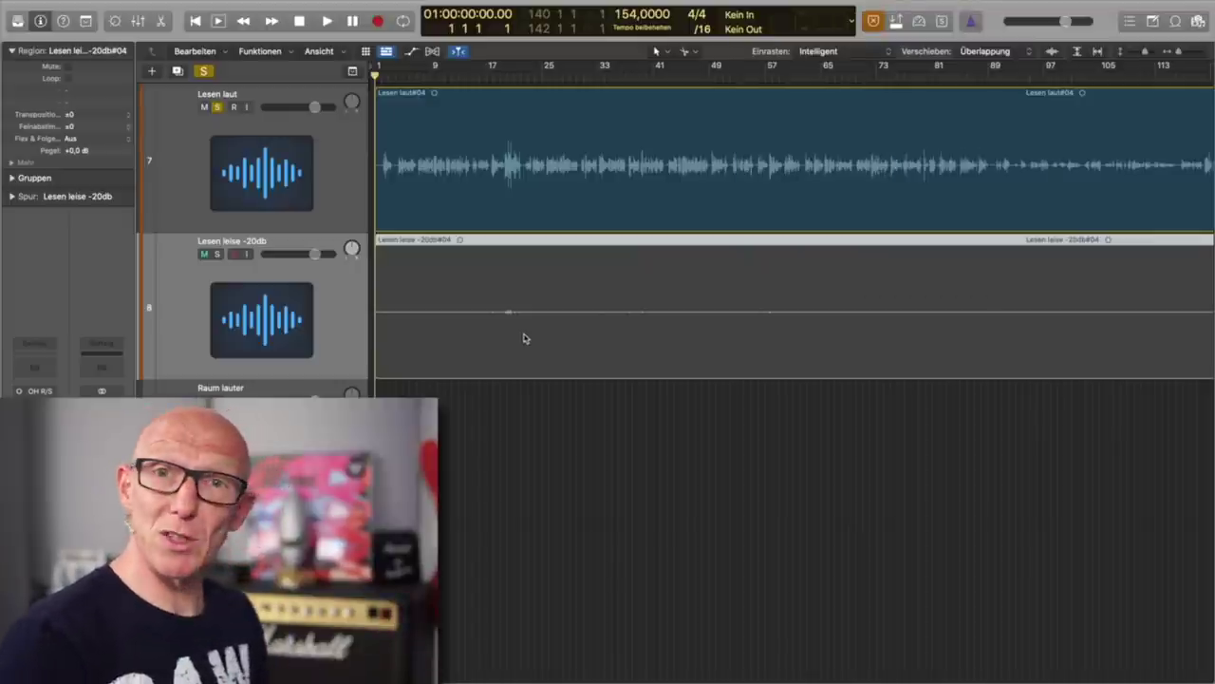
key("ctrl+m")
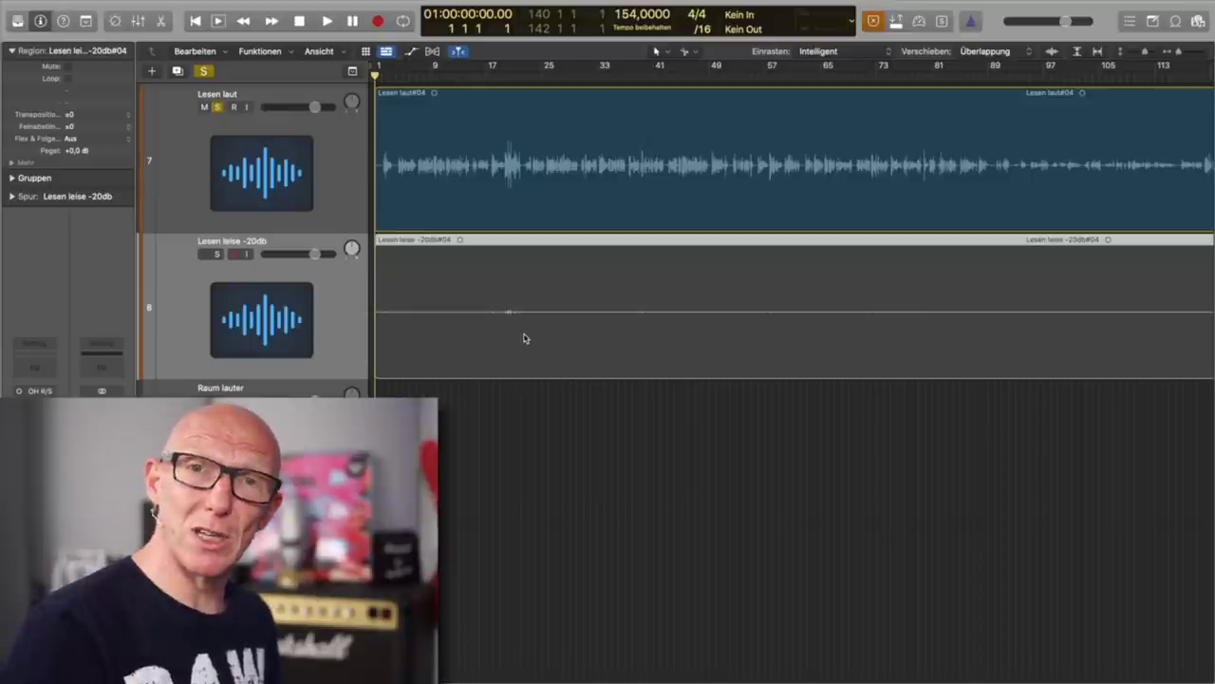
Select the Lesen laut region and inspect the mixer channel strips of both reading tracks for inserted effects
left_click(560, 188)
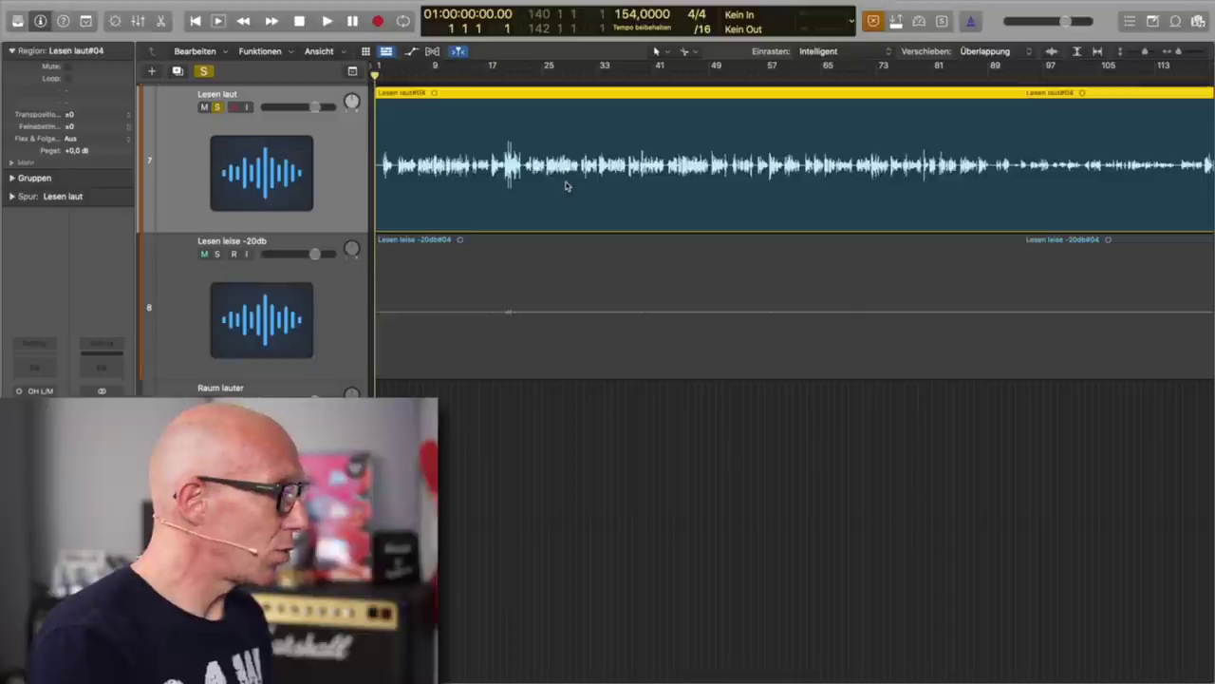
key("x")
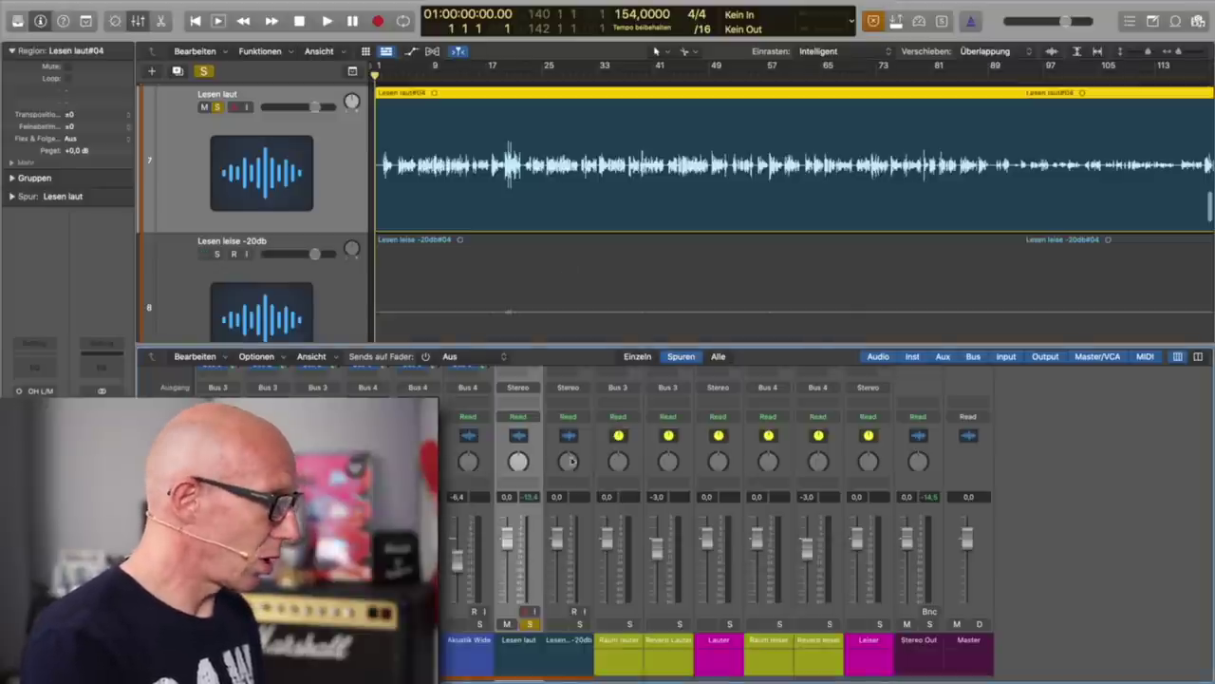
scroll(538, 407, "up", 5)
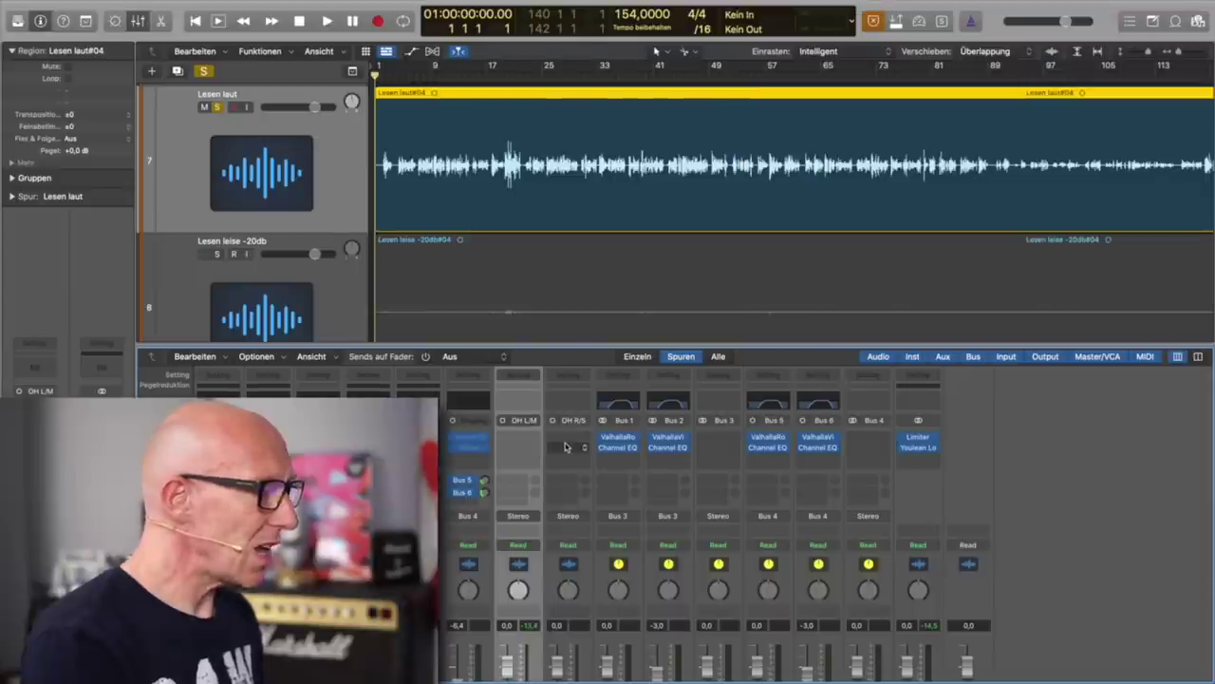
key("x")
scroll(605, 318, "down", 3)
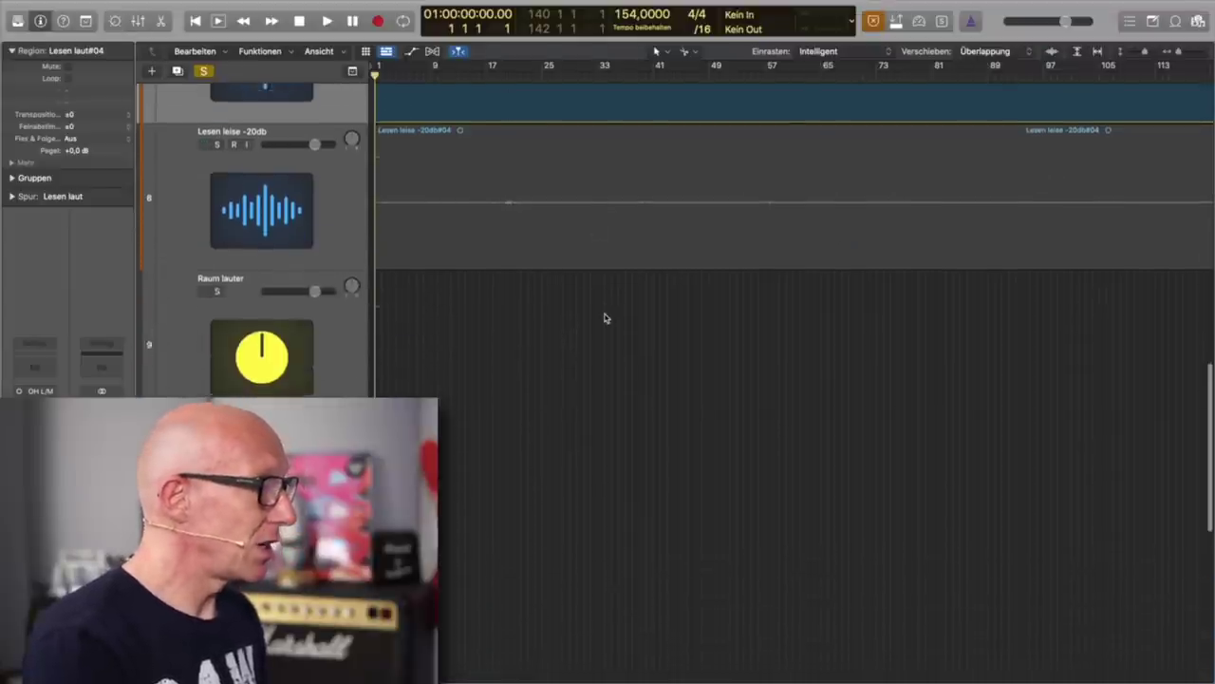
scroll(605, 318, "up", 4)
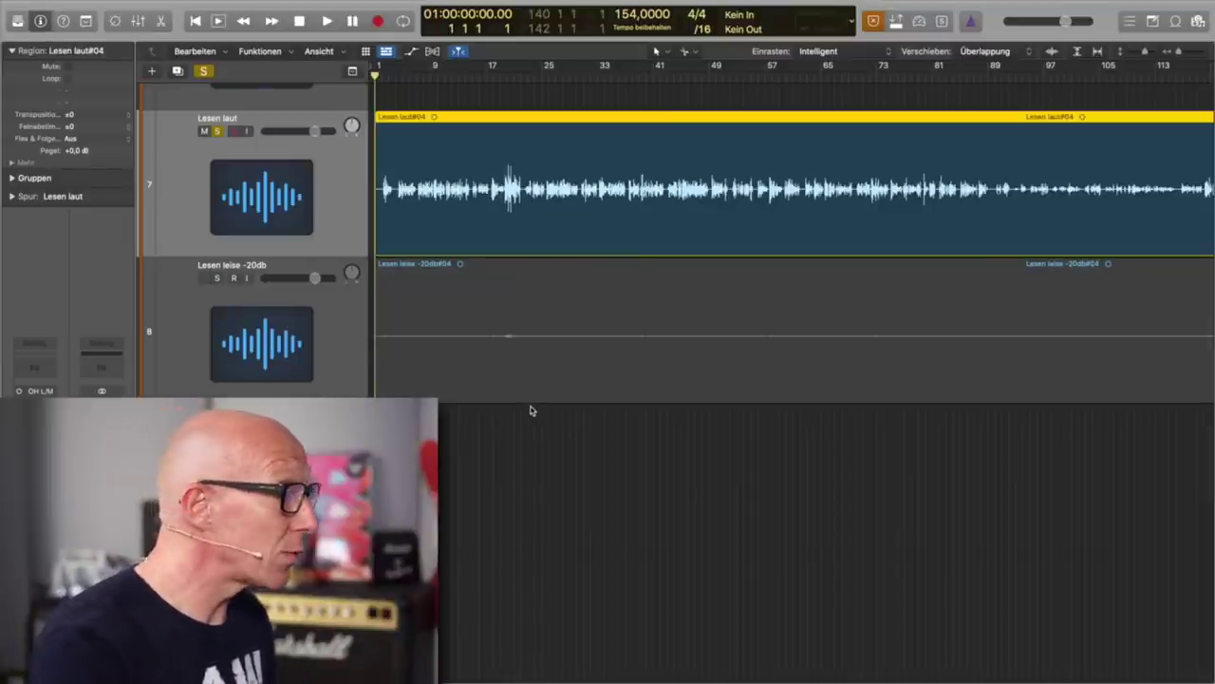
Set the region gain of the Lesen leise -20db recording to +20 dB
left_click(580, 323)
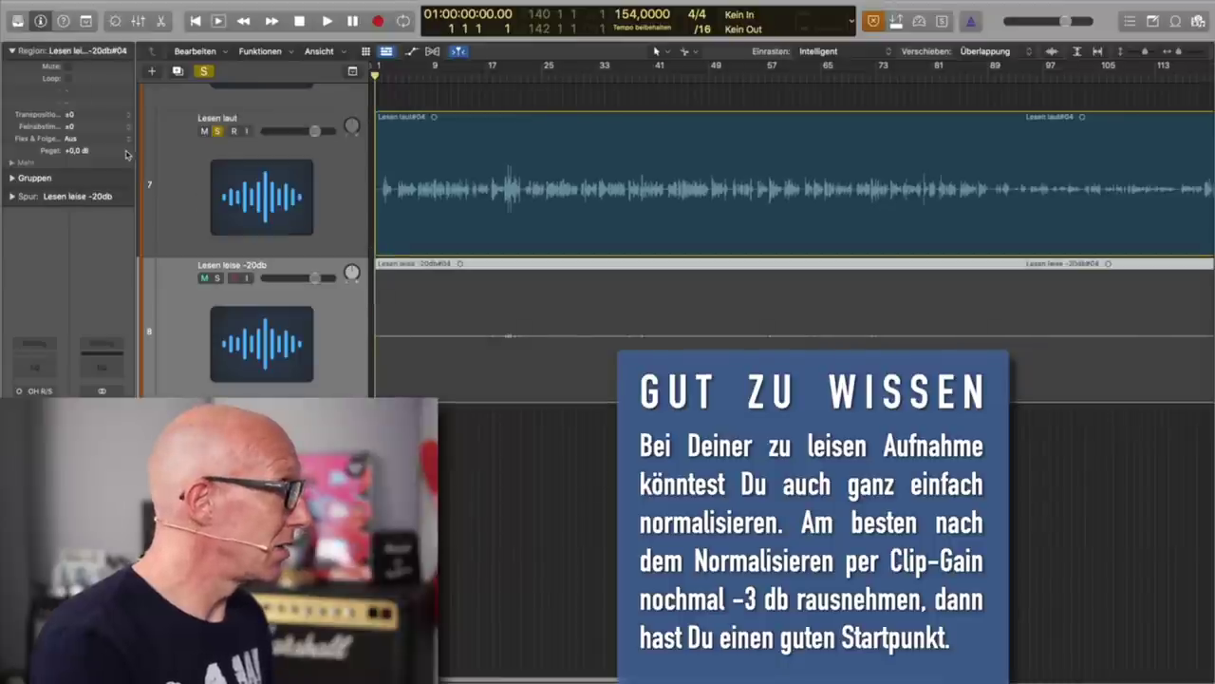
double_click(74, 150)
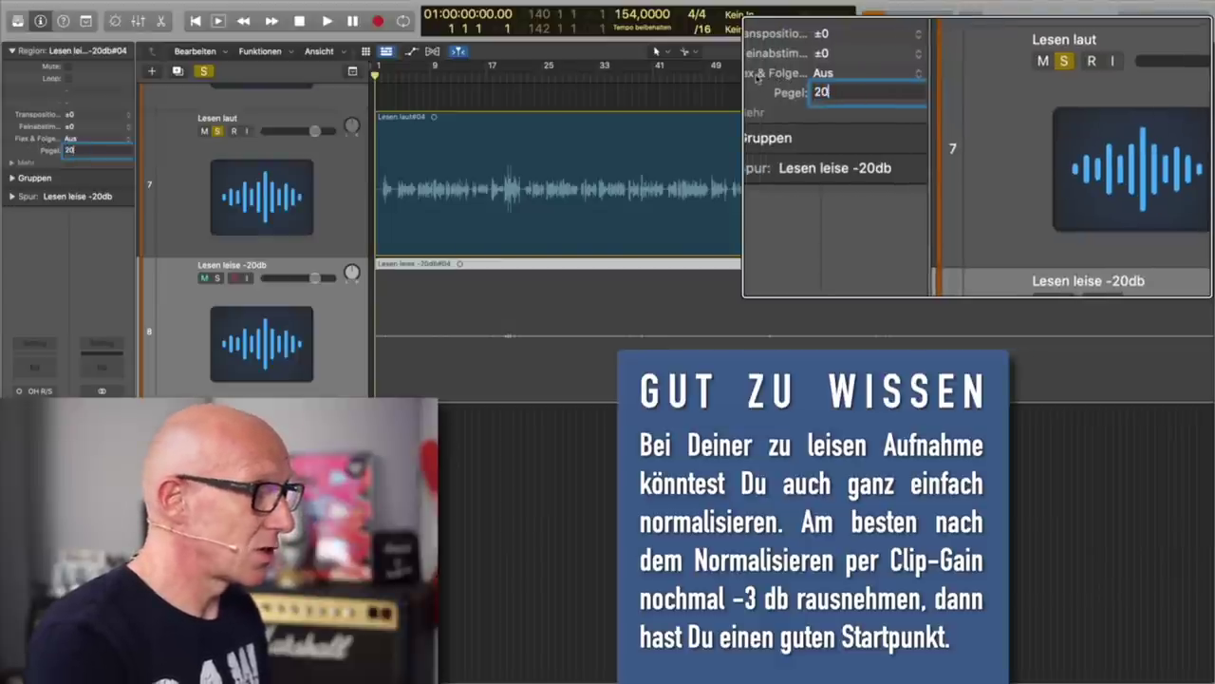
type("20,0 dB")
key("Return")
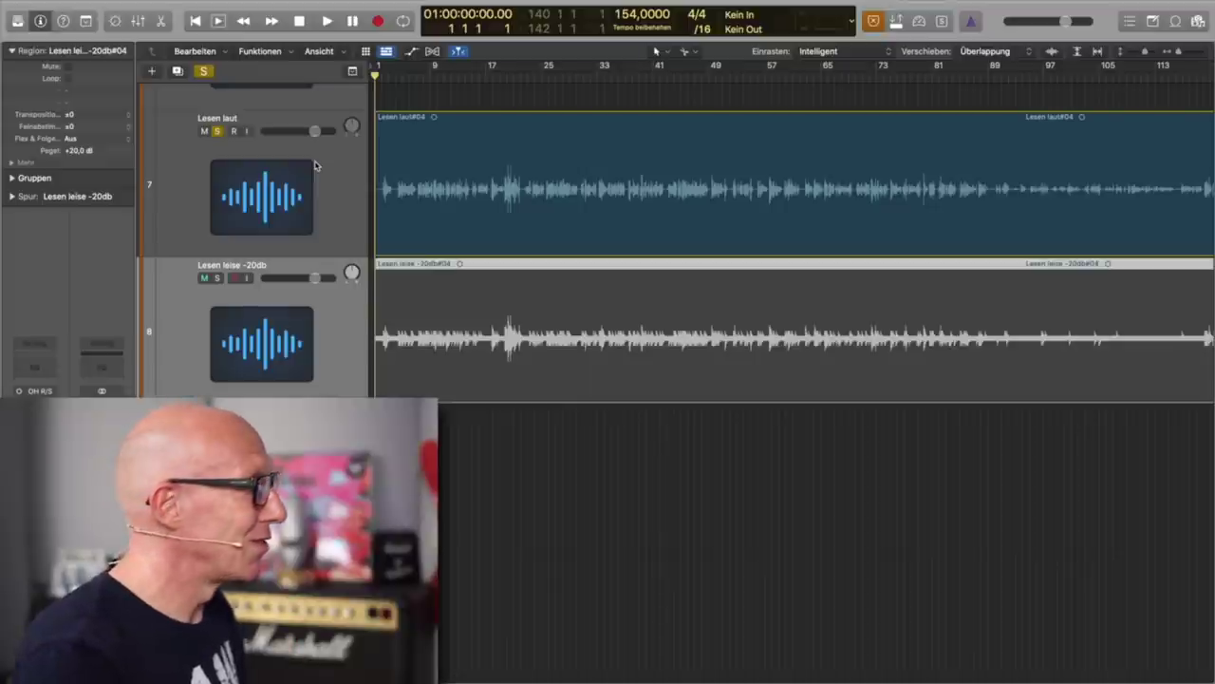
Play the recordings from the start and compare them by alternately soloing Lesen leise -20db and Lesen laut, ending with Lesen laut soloed
key("space")
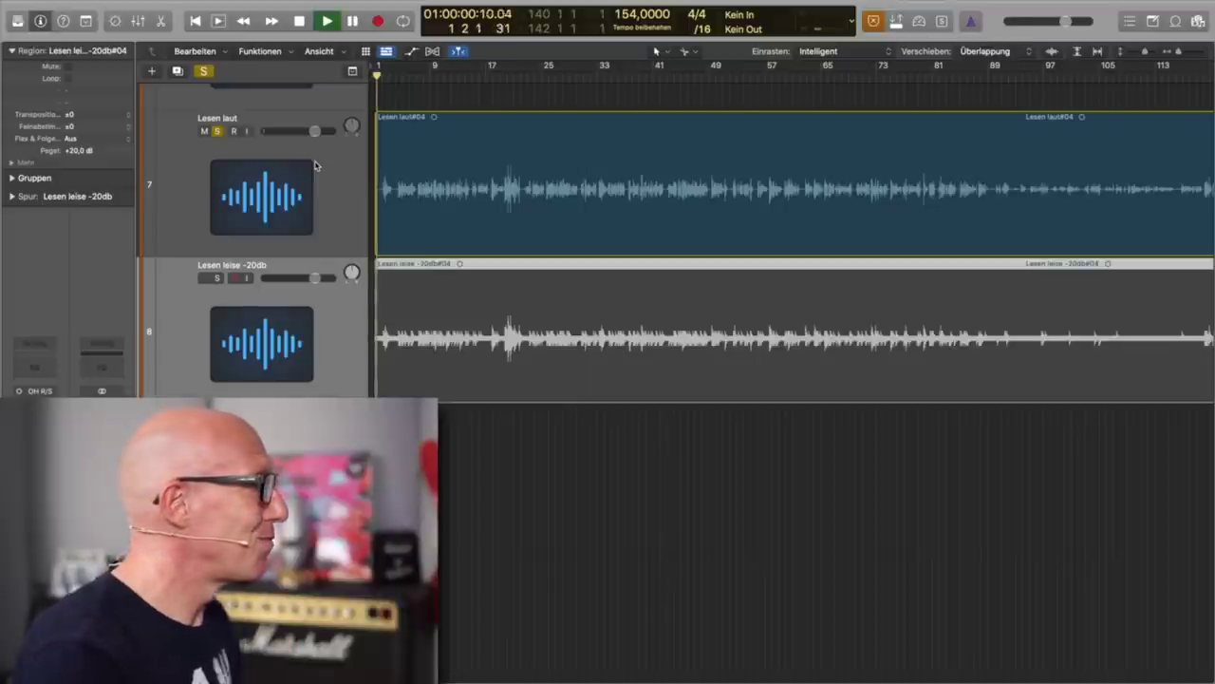
left_click(216, 279)
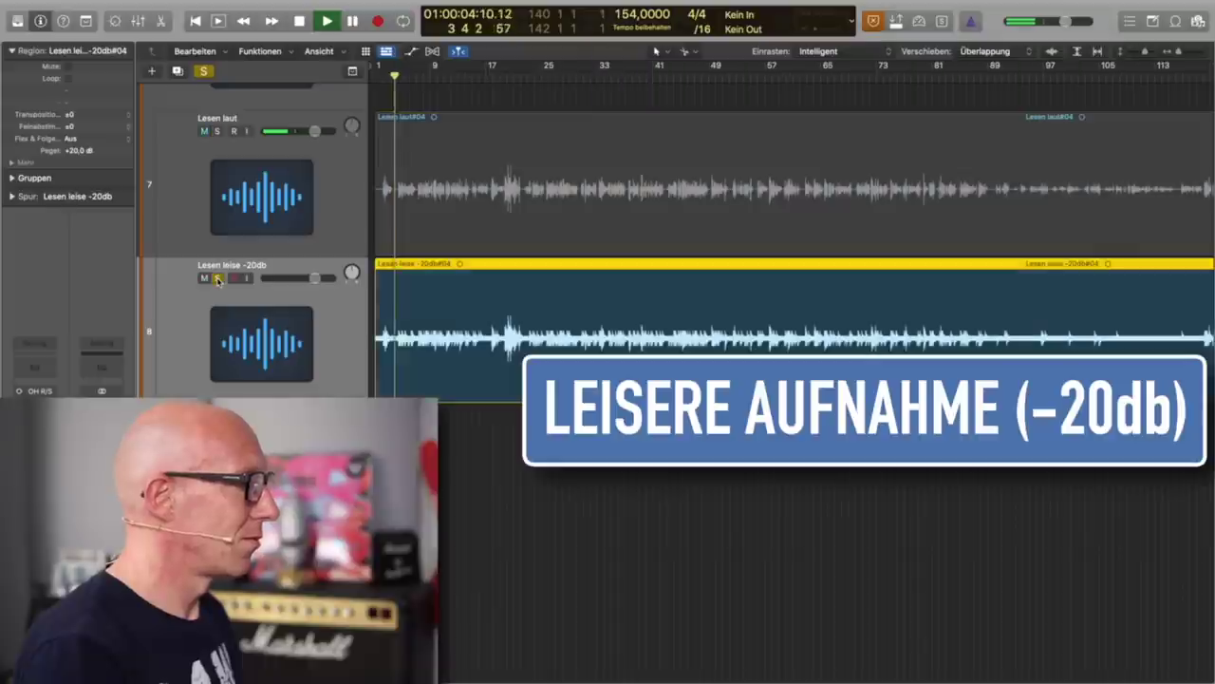
left_click(218, 132)
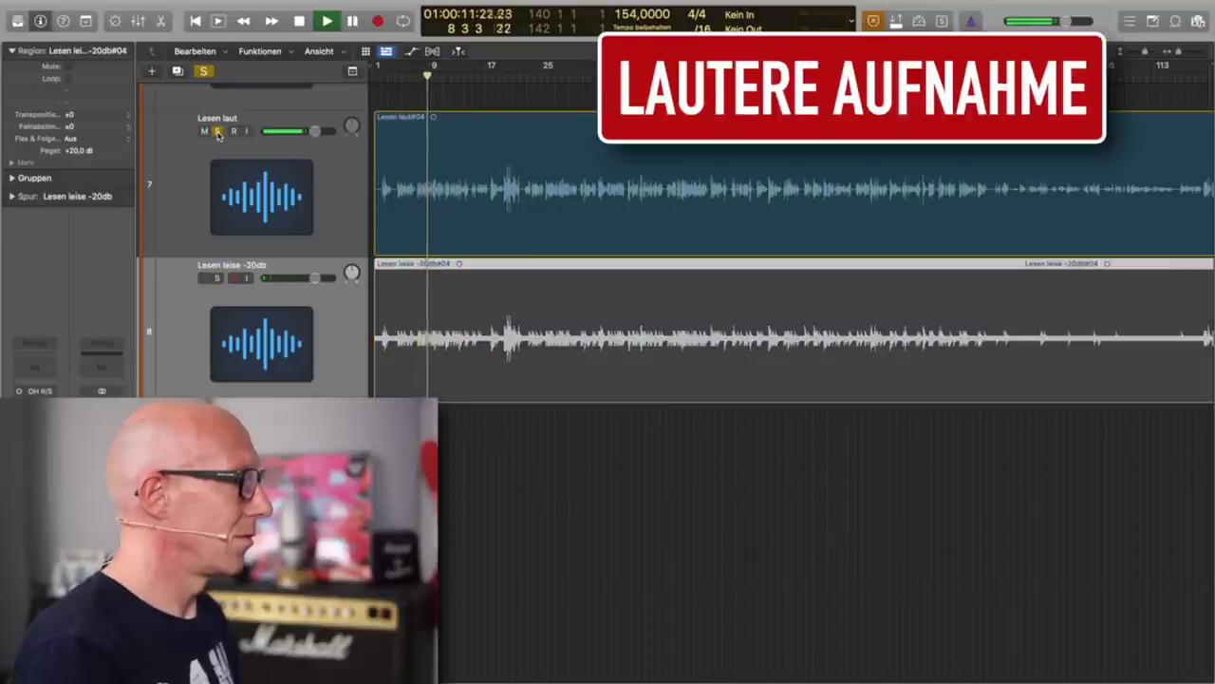
left_click(218, 278)
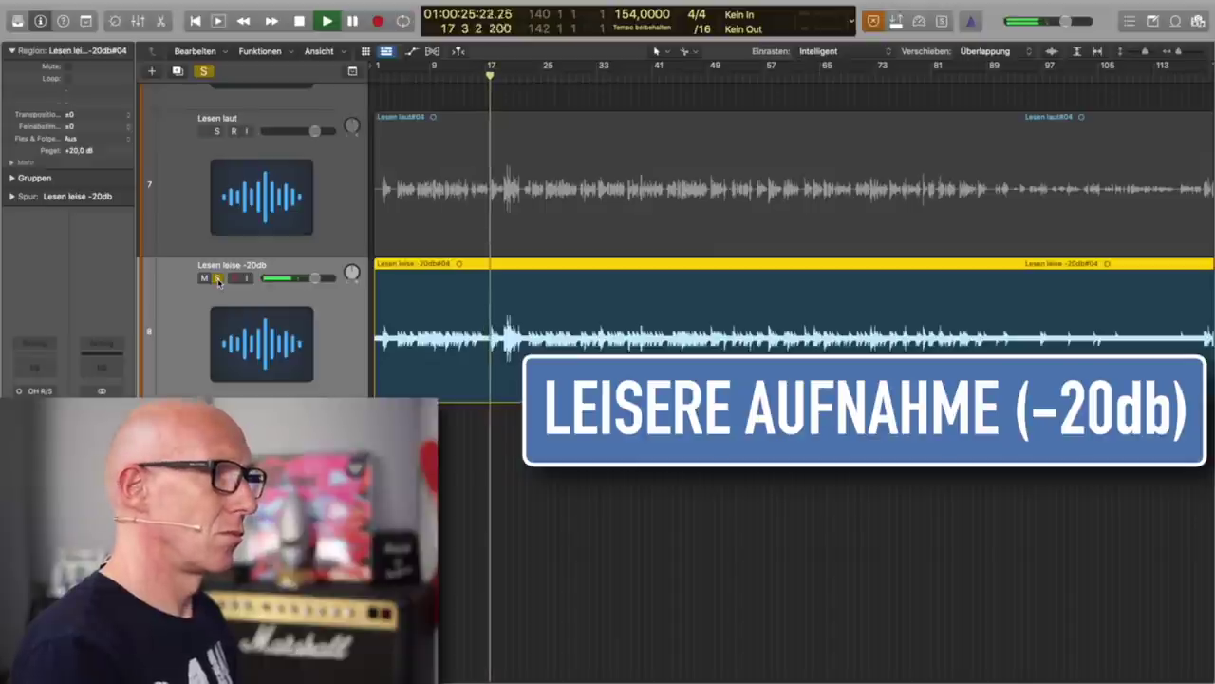
left_click(218, 278)
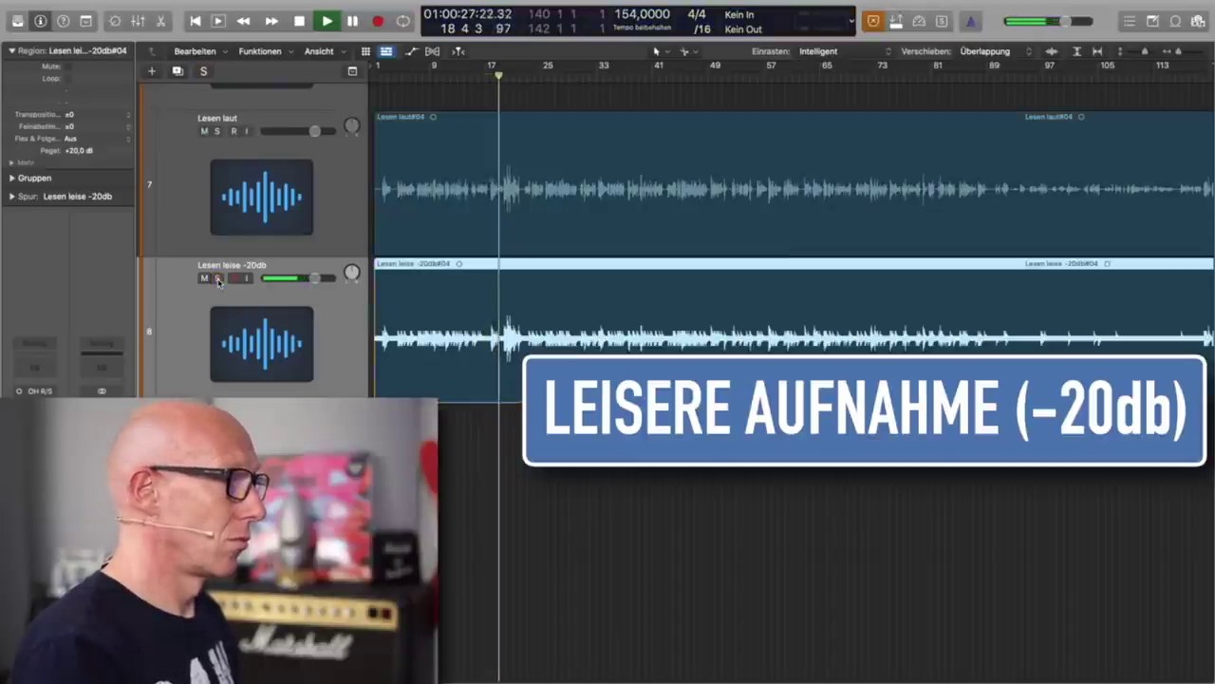
left_click(217, 278)
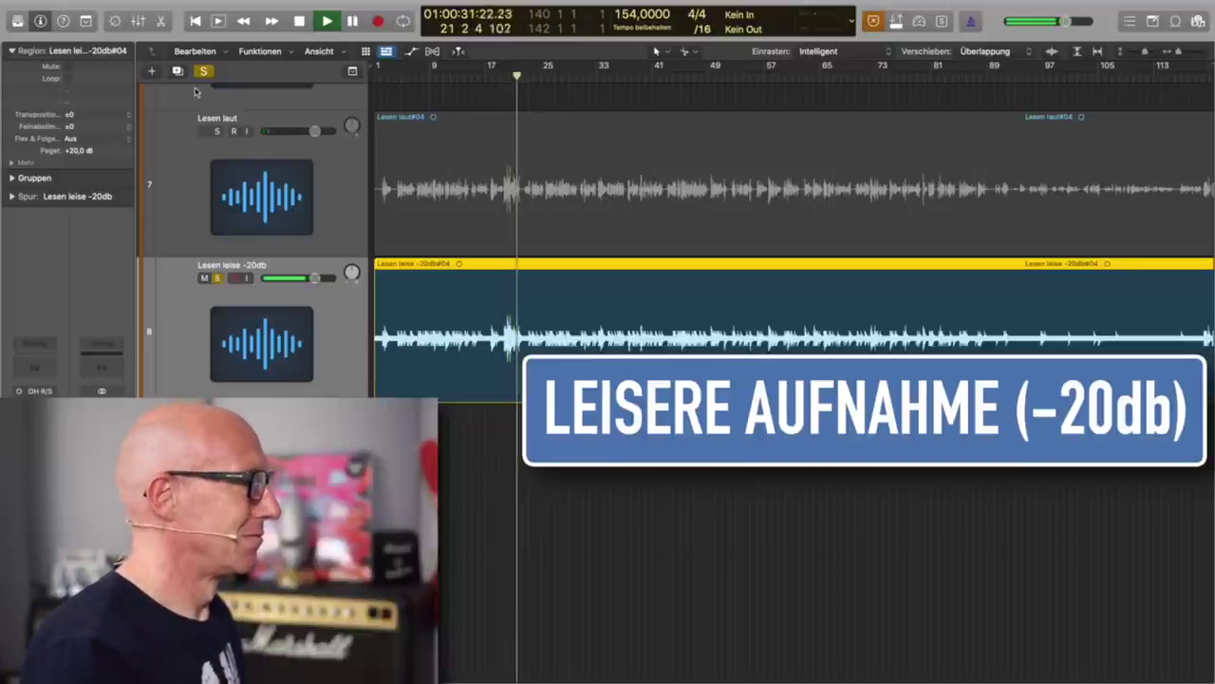
left_click(219, 132)
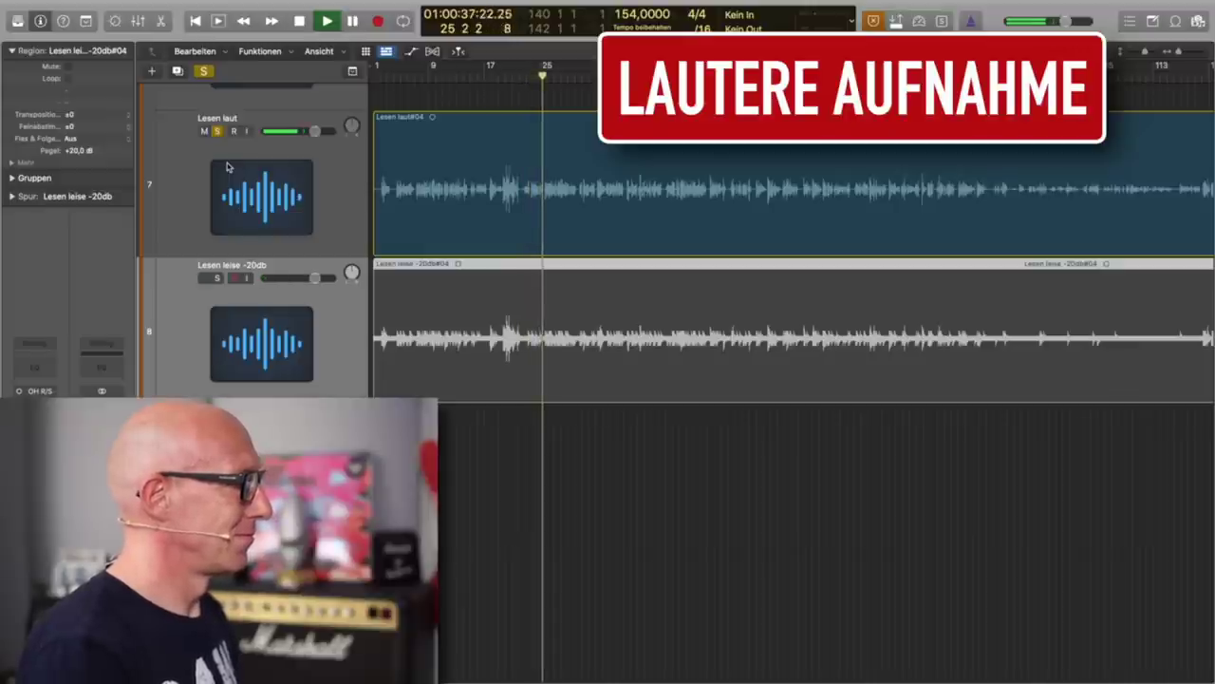
left_click(218, 278)
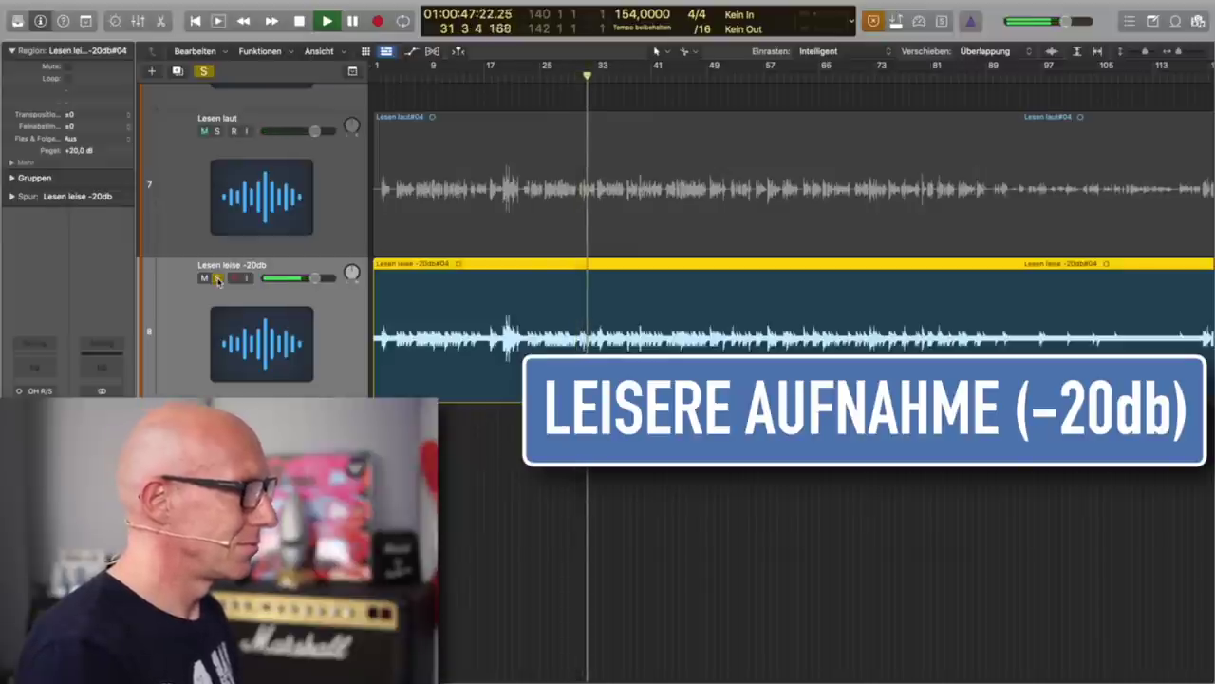
left_click(217, 131)
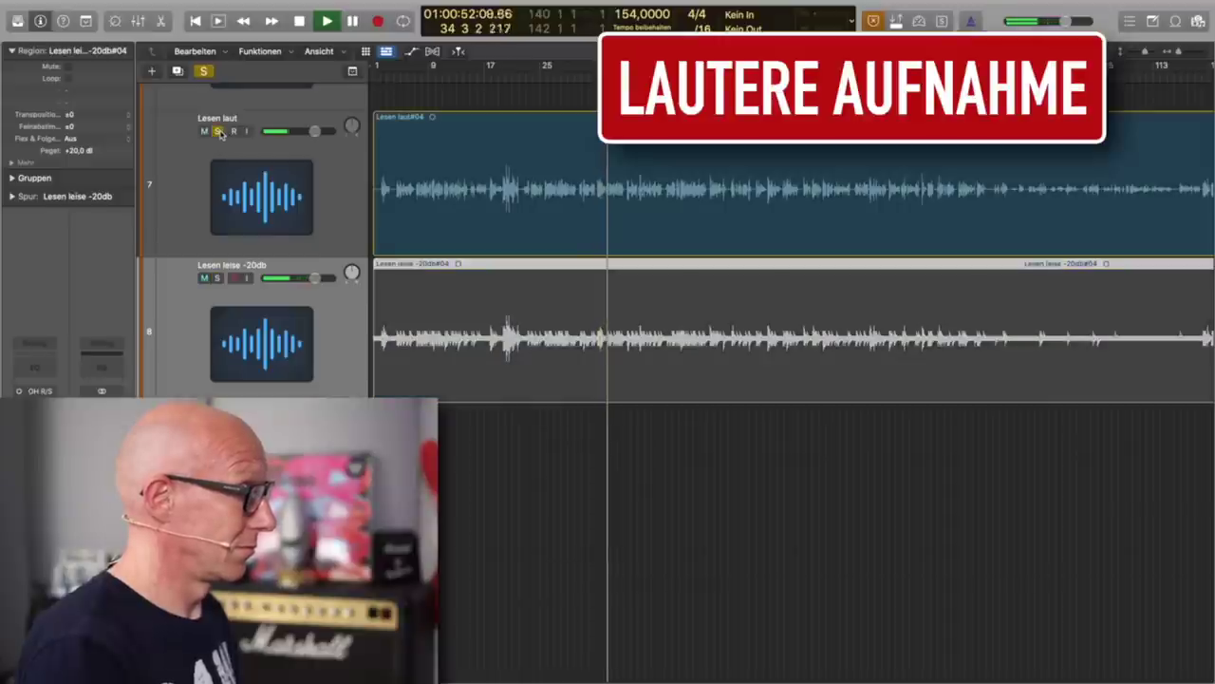
left_click(218, 278)
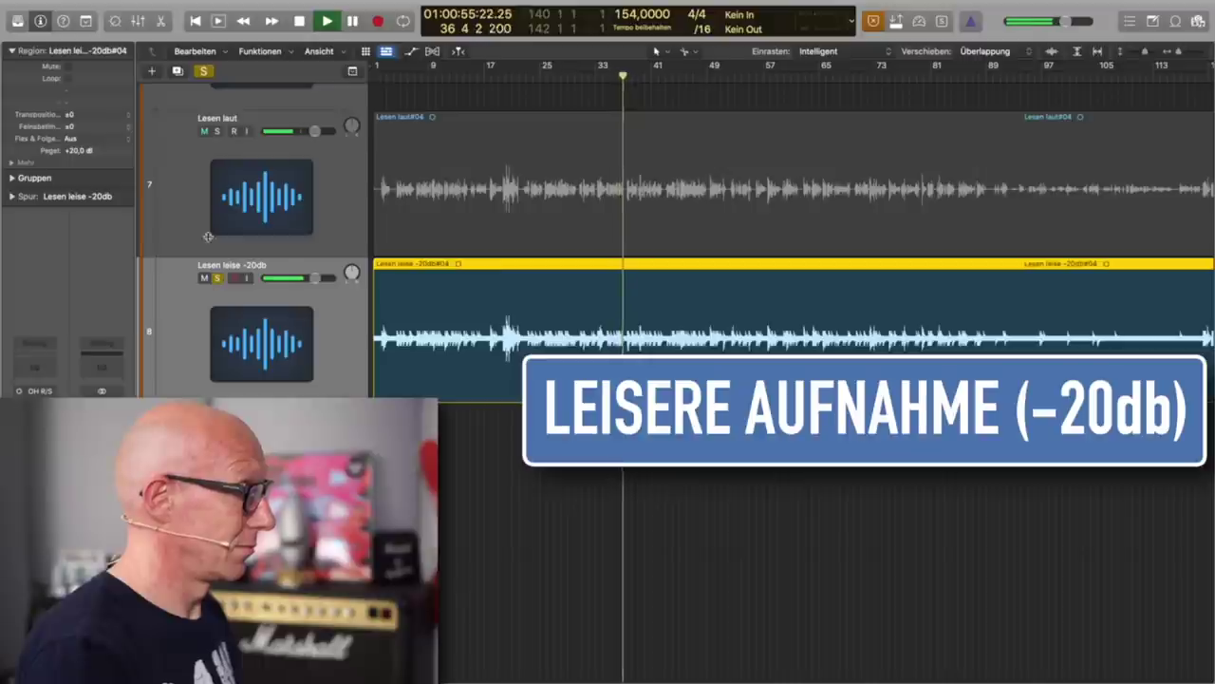
left_click(218, 131)
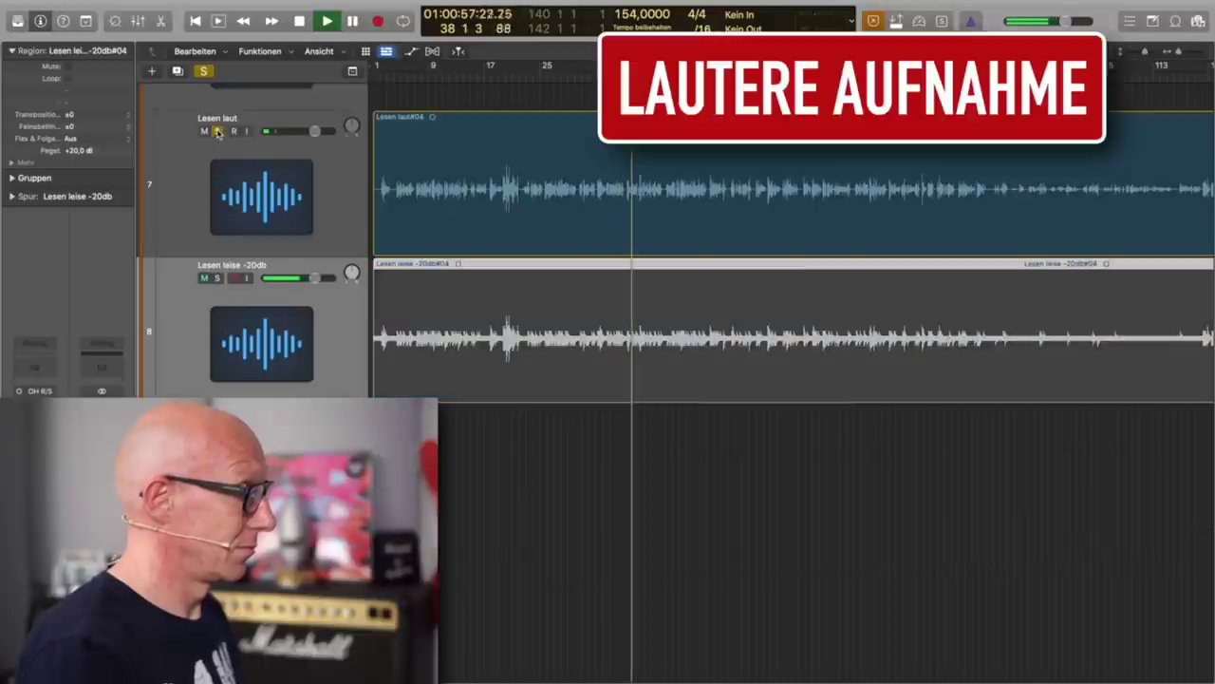
left_click(218, 278)
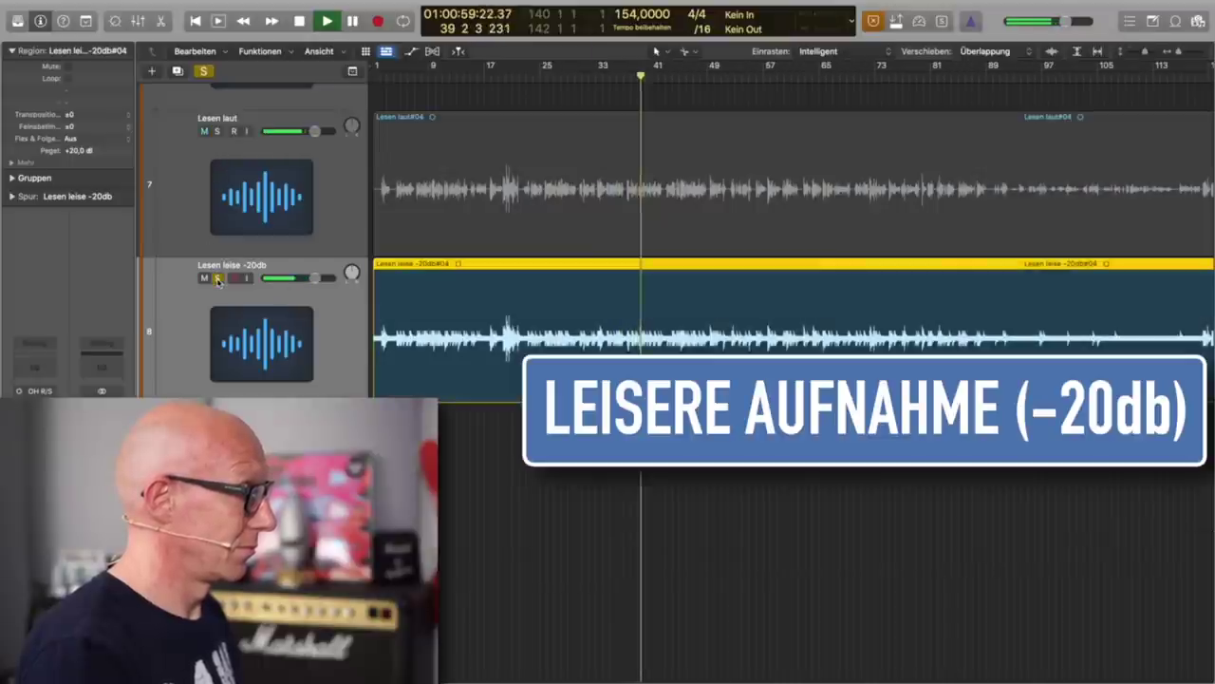
left_click(218, 132)
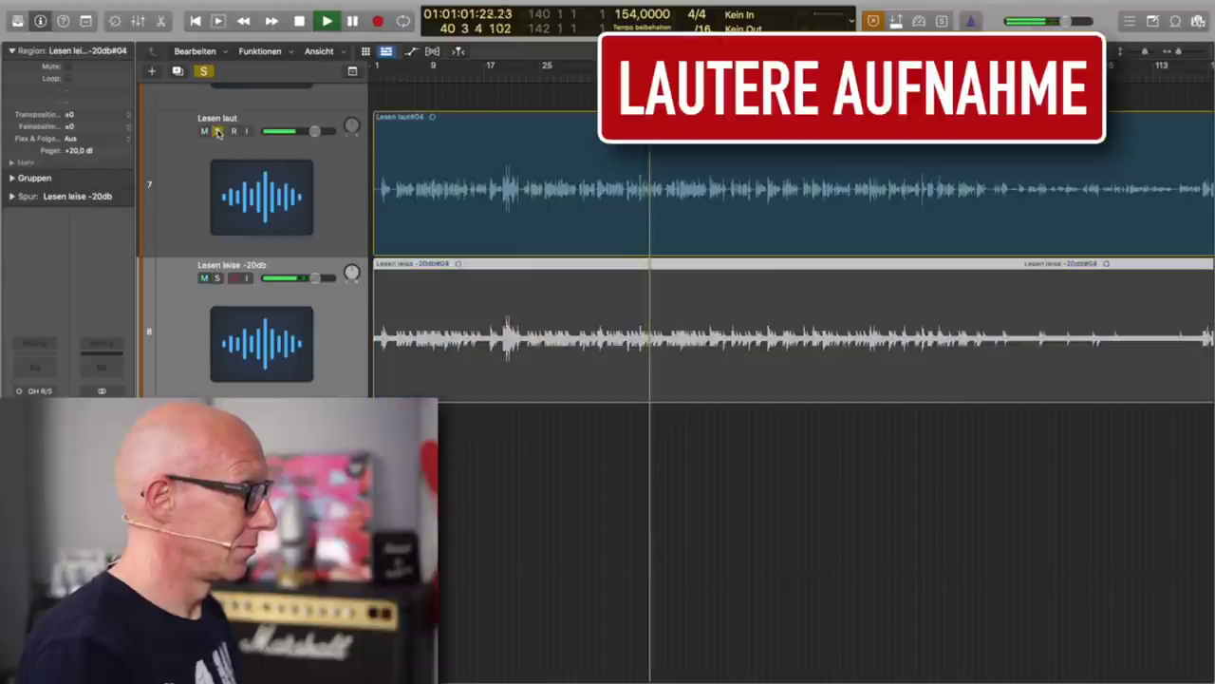
left_click(218, 279)
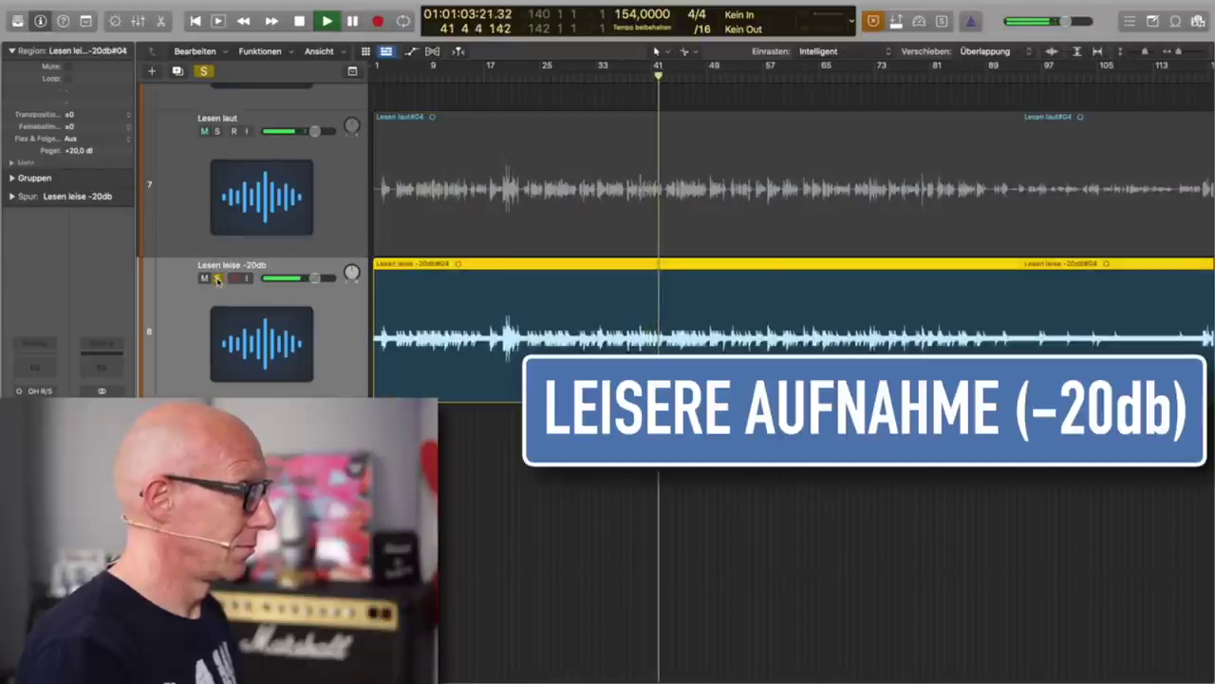
left_click(218, 132)
key("space")
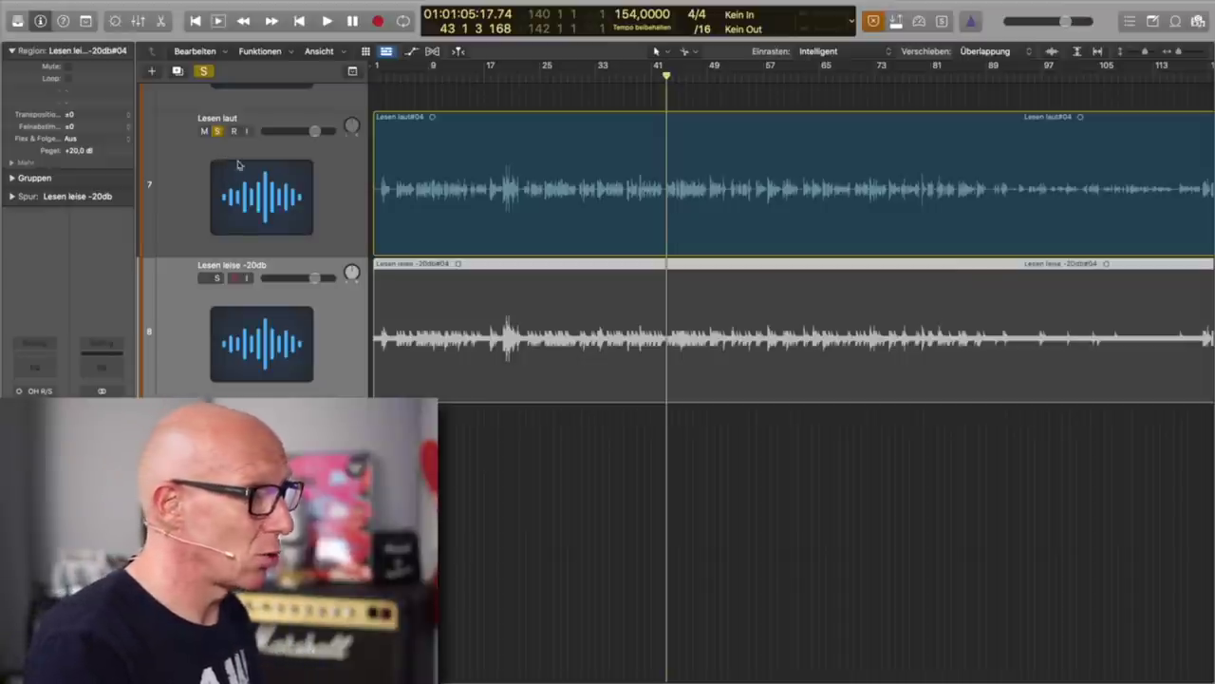
Set a cycle range from bar 132 to bar 133 over the speech-free passage near the end of both regions
scroll(617, 228, "right", 6)
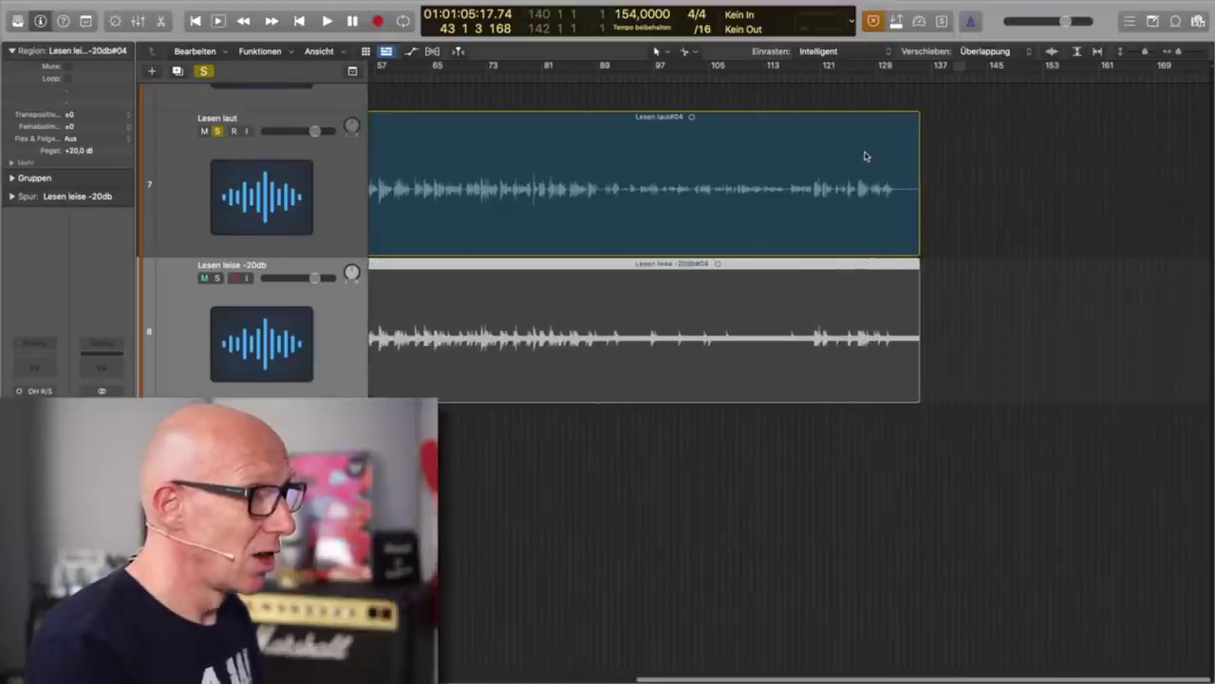
scroll(866, 156, "up", 3)
scroll(866, 156, "right", 4)
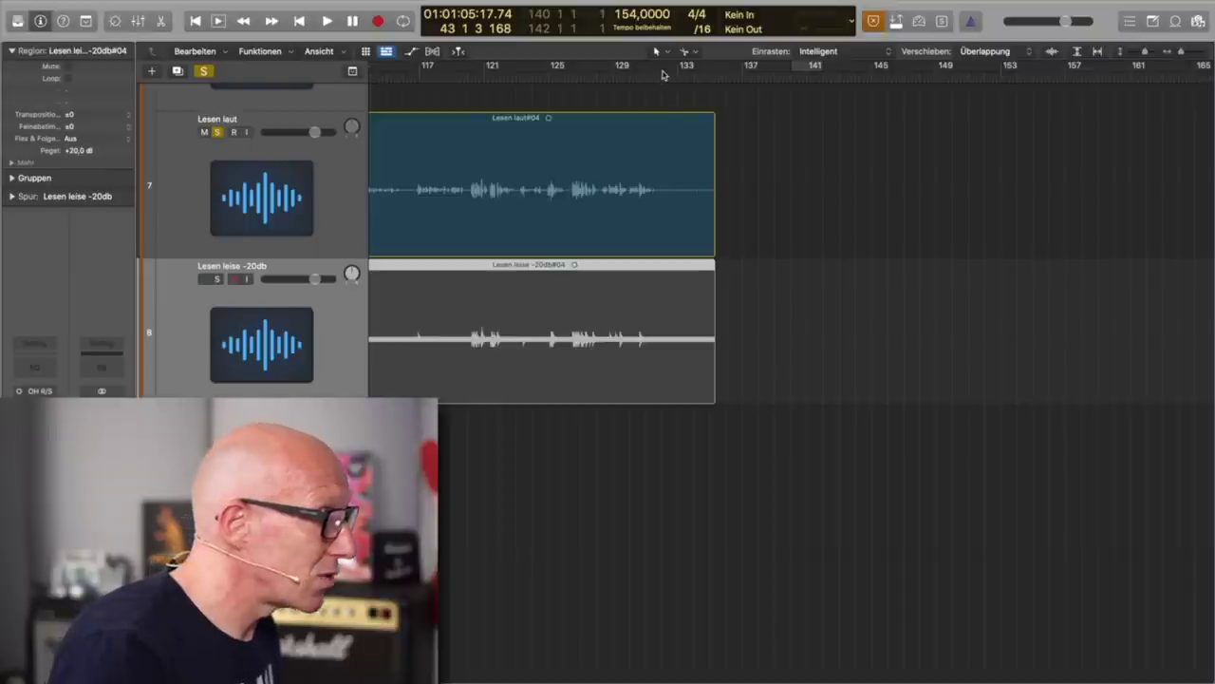
left_click_drag(666, 70, 672, 71)
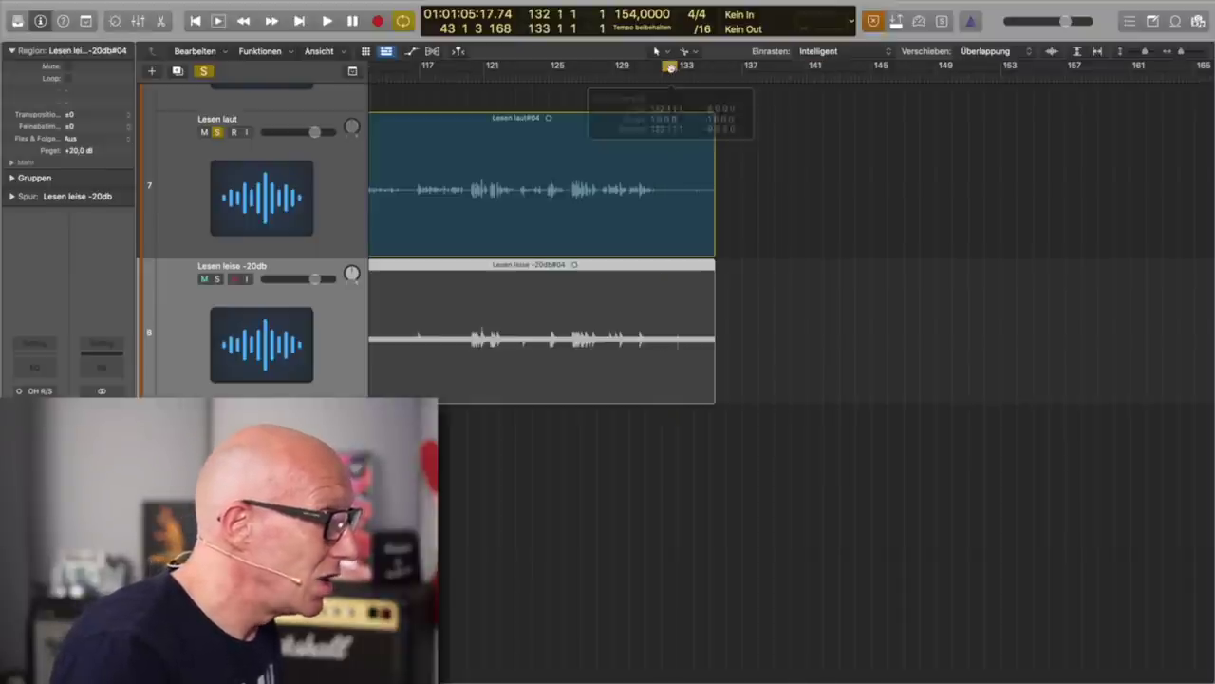
Play the cycled speech-free passage and compare its noise by alternately soloing Lesen leise -20db and Lesen laut, stopping with Lesen laut soloed
scroll(712, 191, "up", 5)
scroll(712, 191, "up", 3)
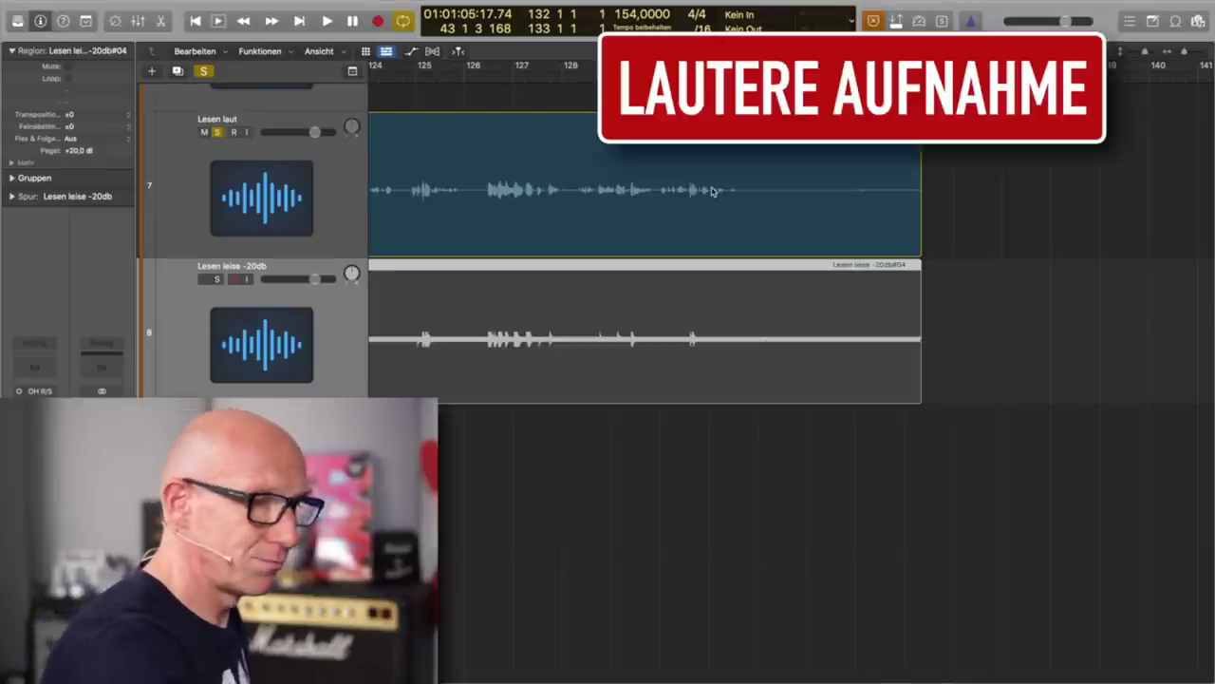
key("space")
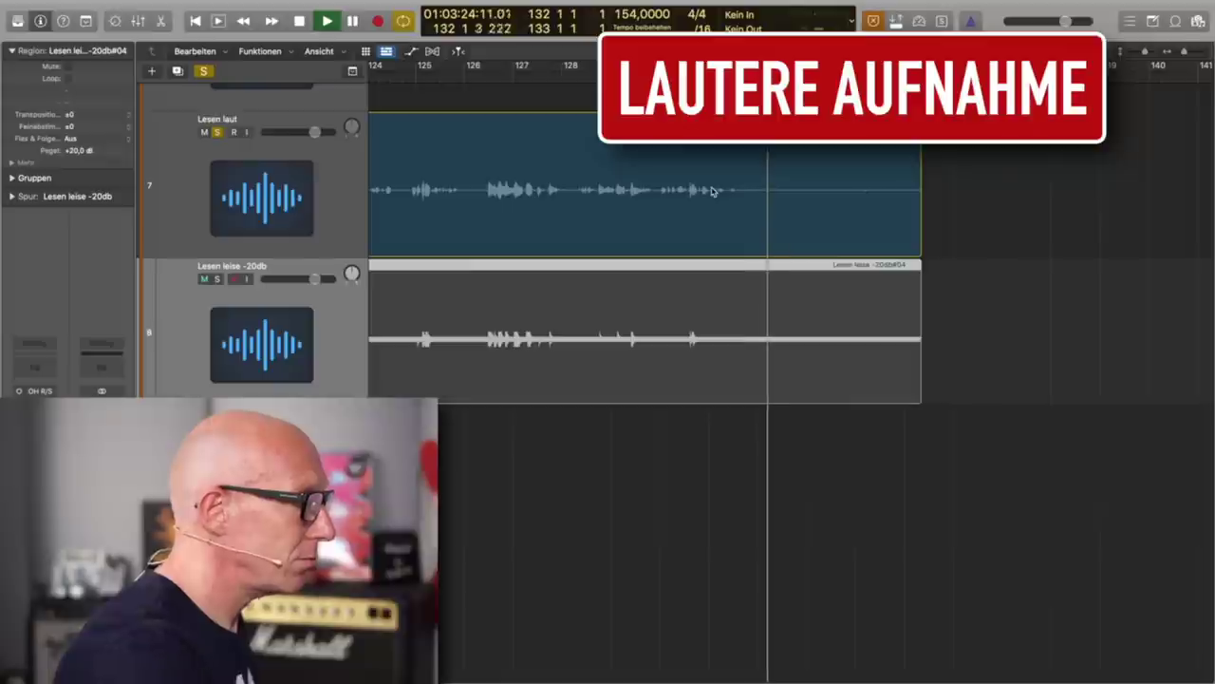
left_click(218, 280)
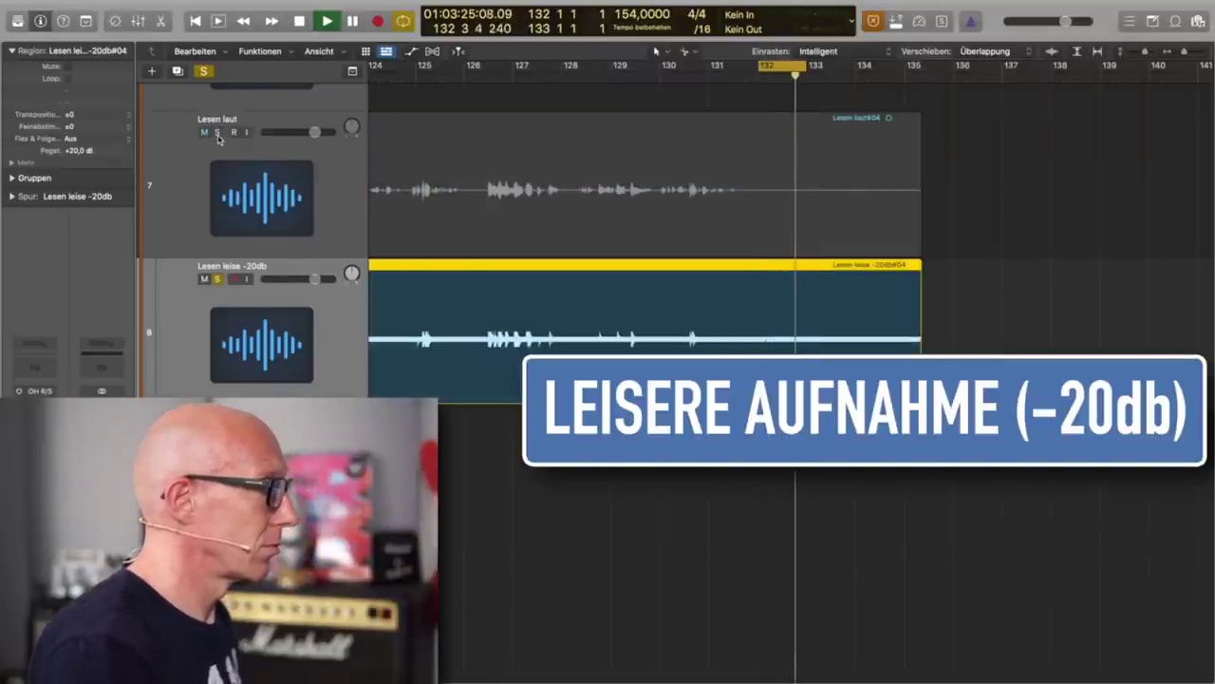
left_click(217, 132)
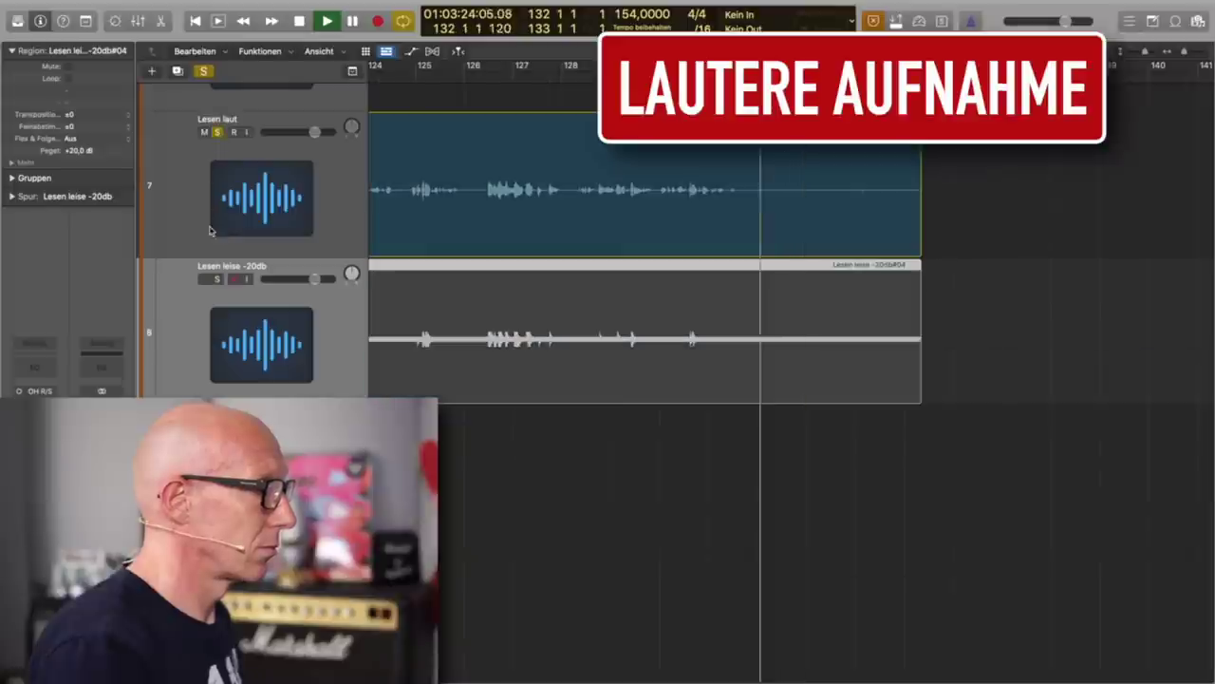
left_click(217, 279)
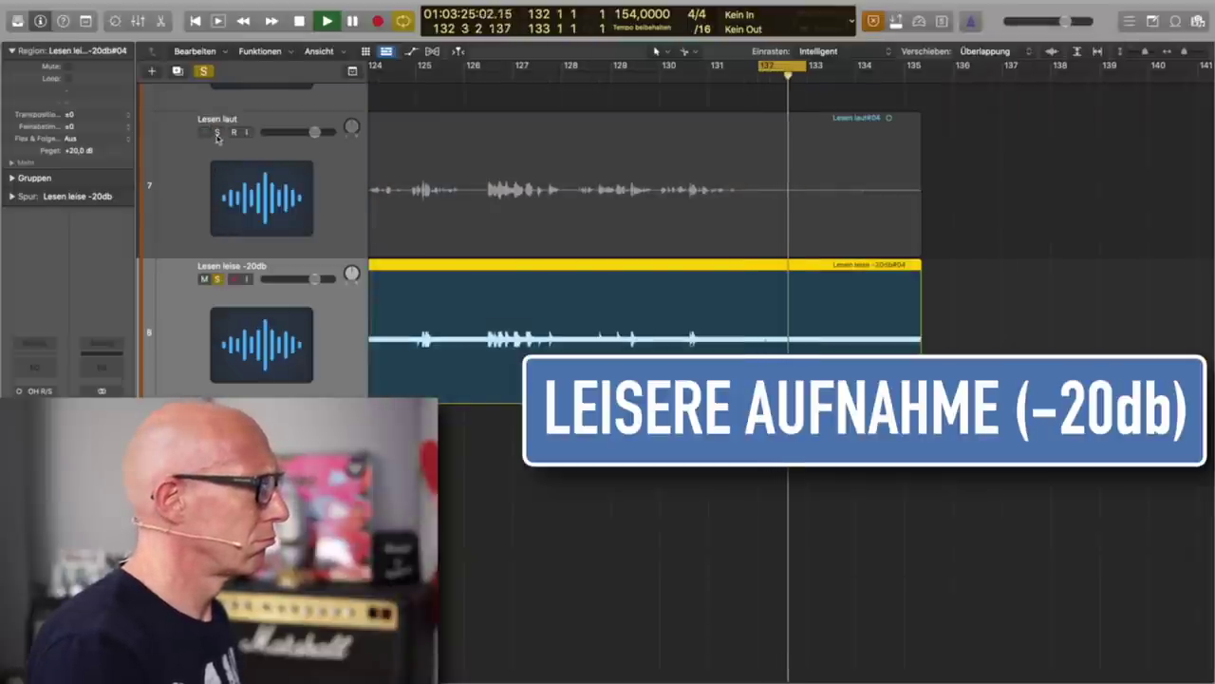
left_click(217, 133)
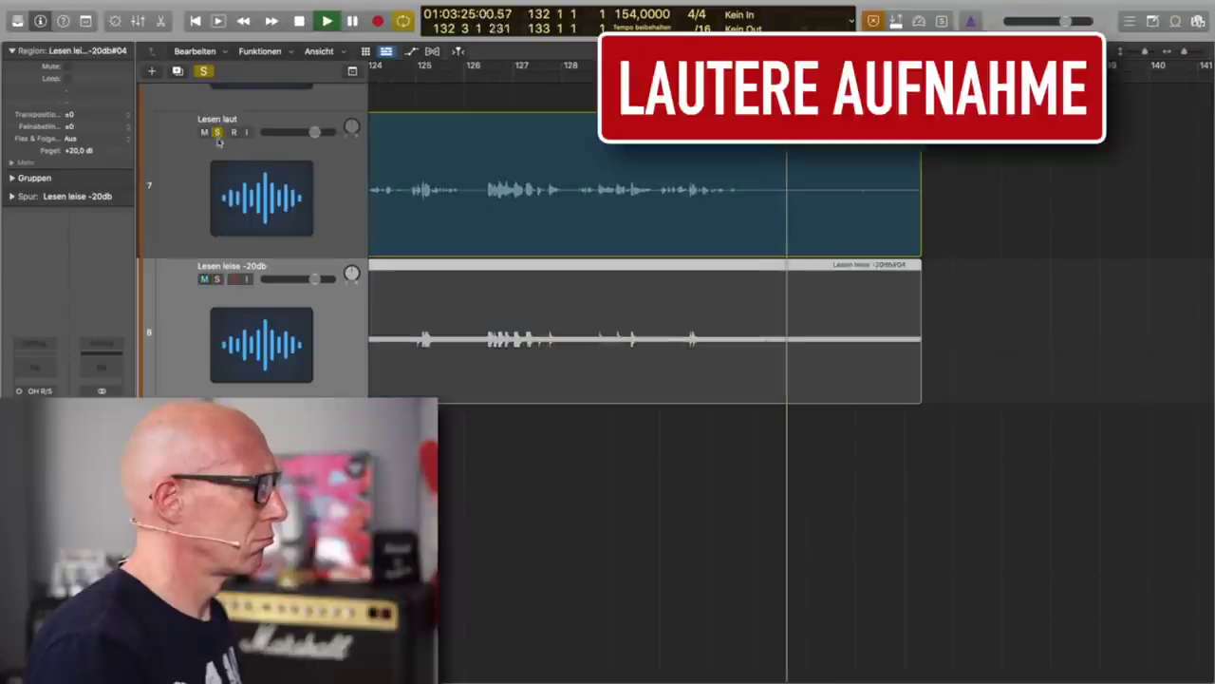
left_click(217, 279)
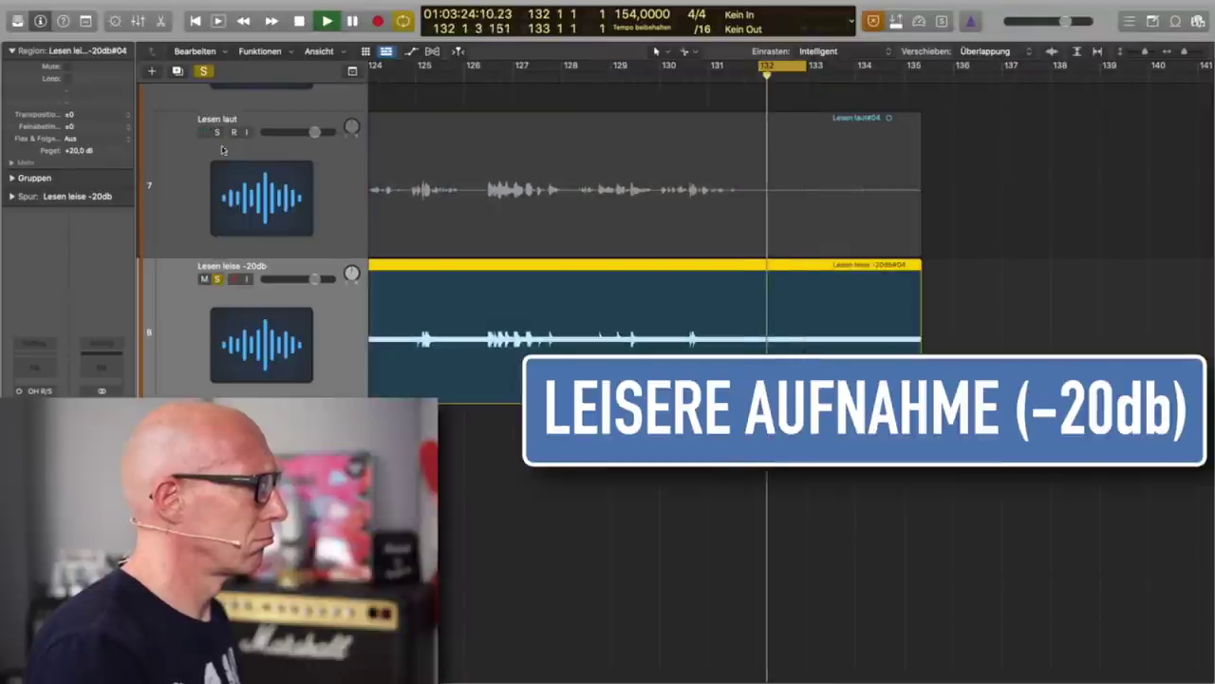
left_click(218, 132)
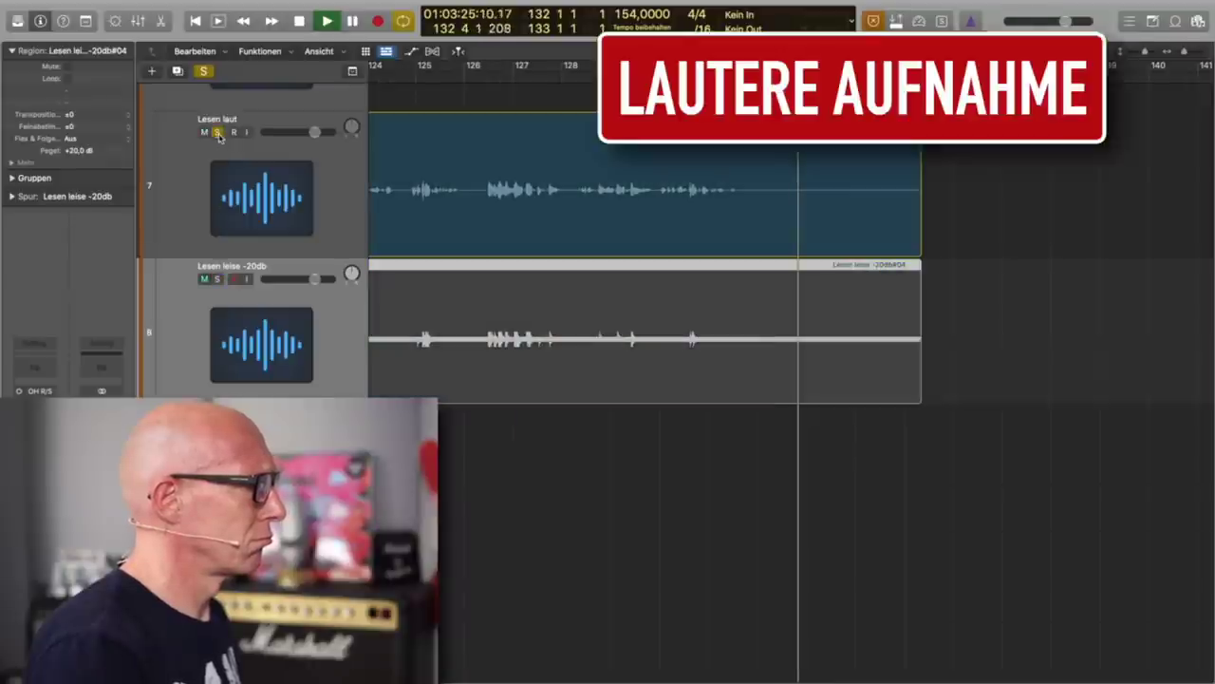
left_click(217, 279)
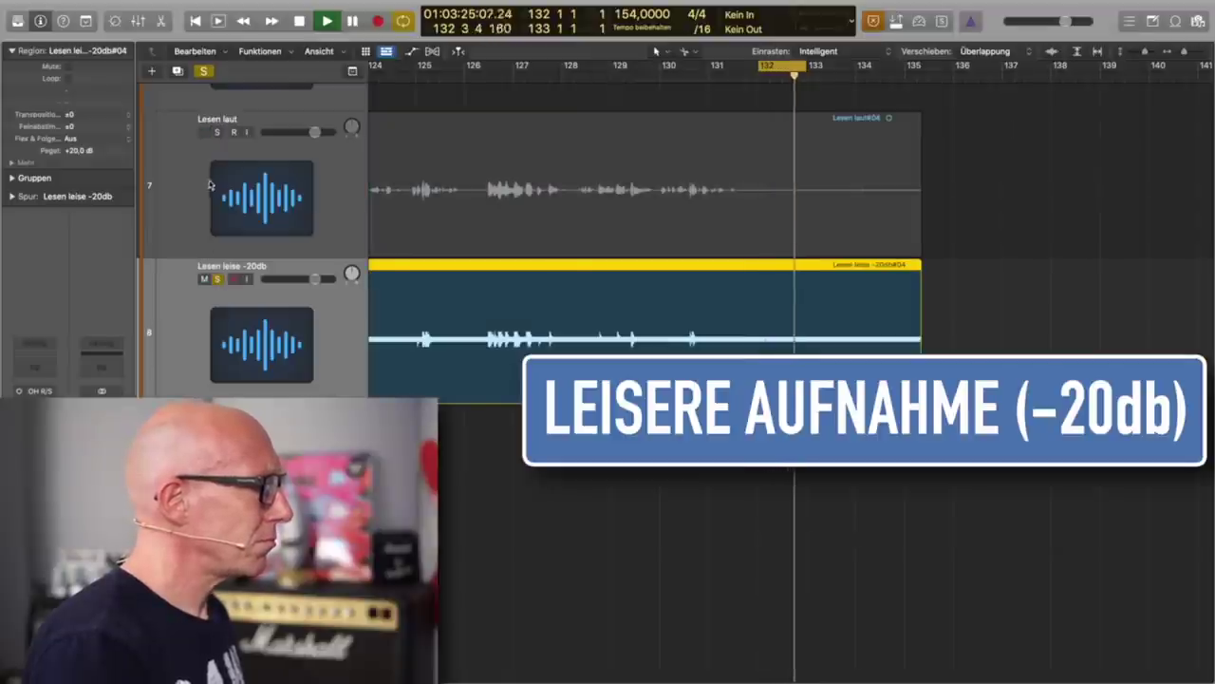
left_click(218, 133)
left_click(217, 279)
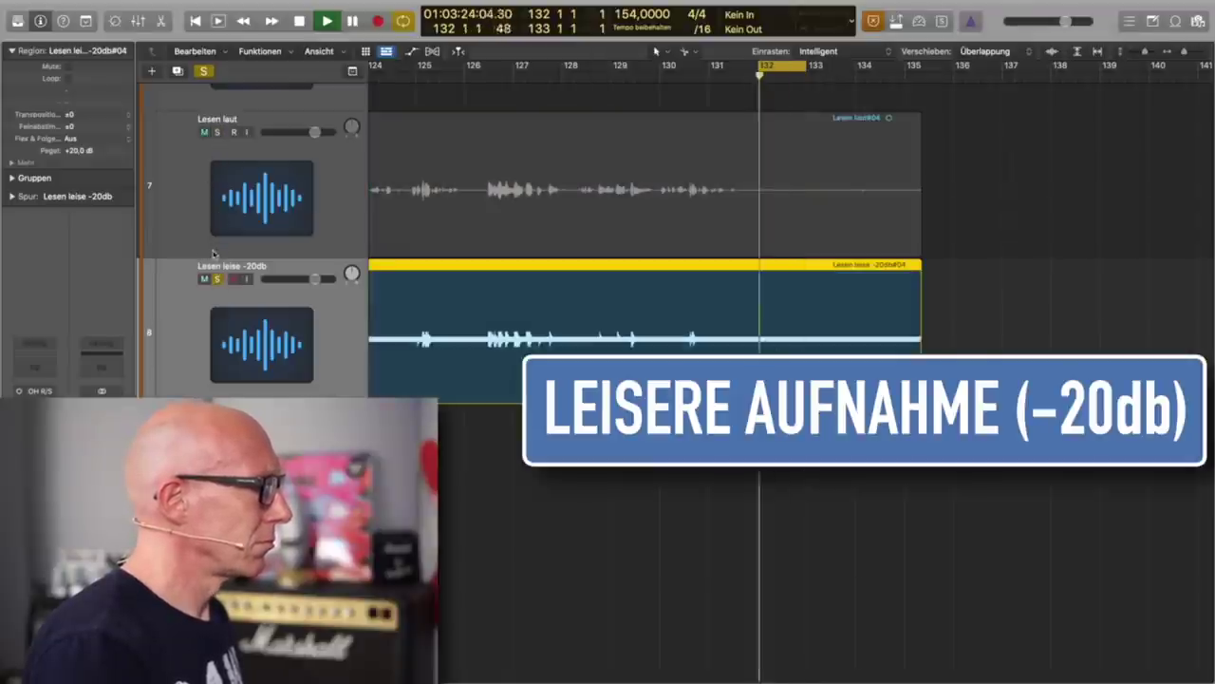
left_click(217, 133)
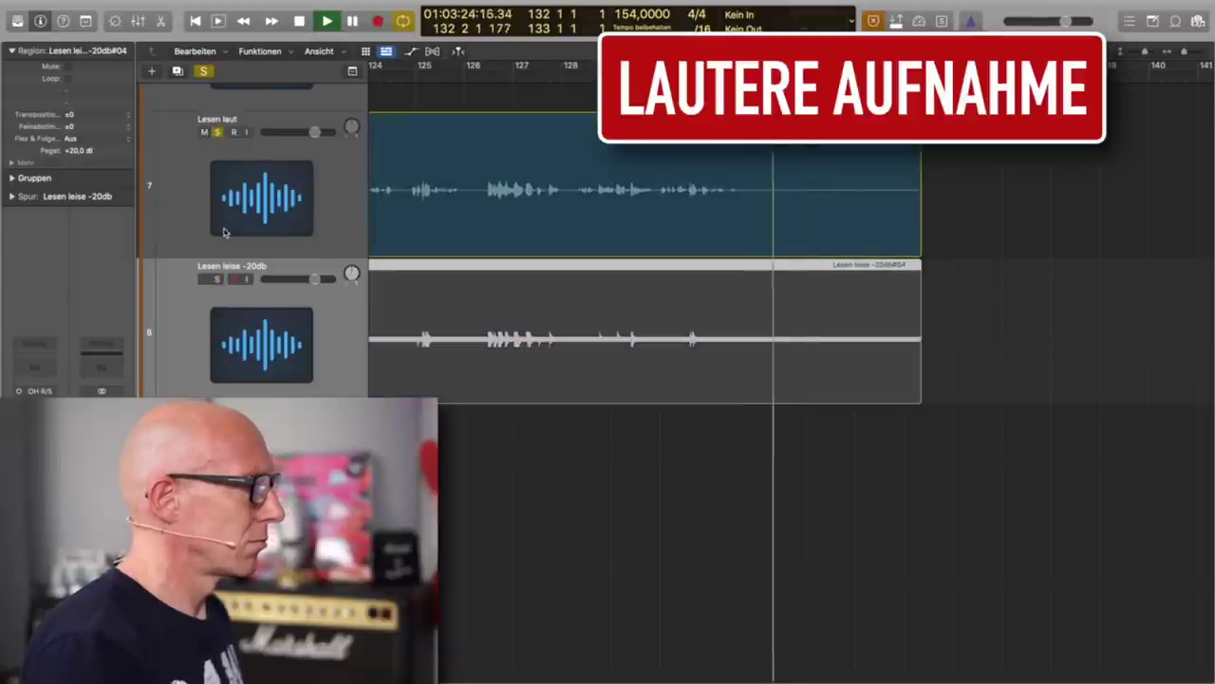
key("space")
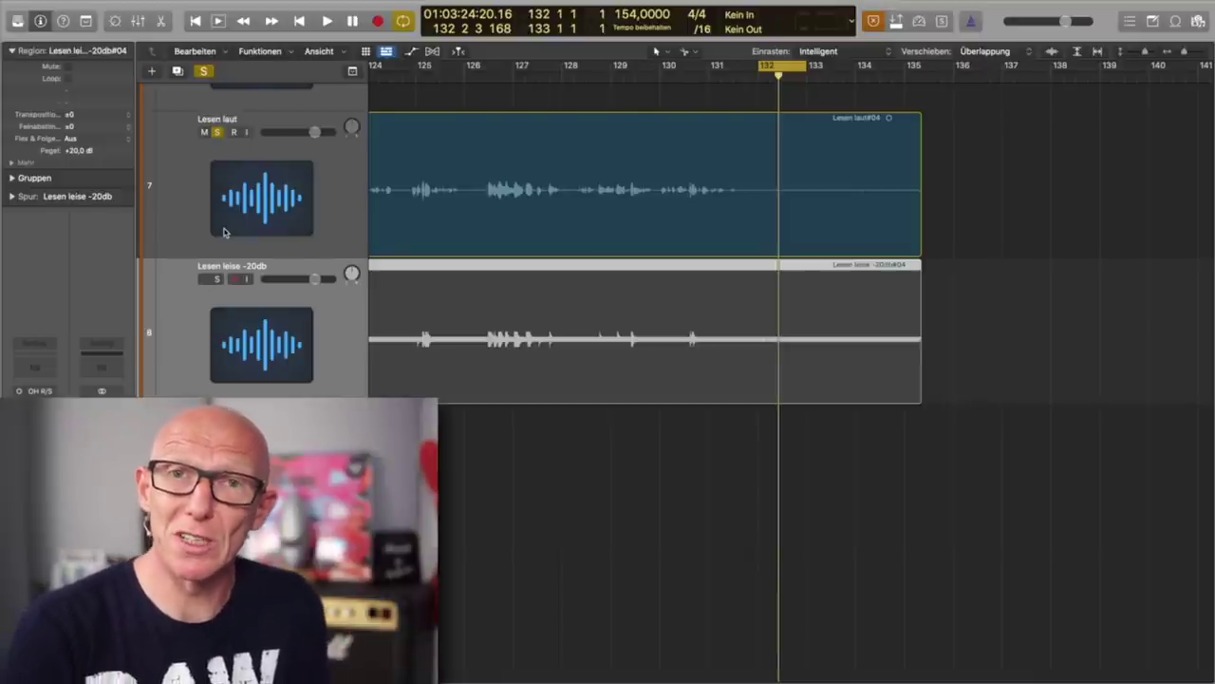
key("ctrl+m")
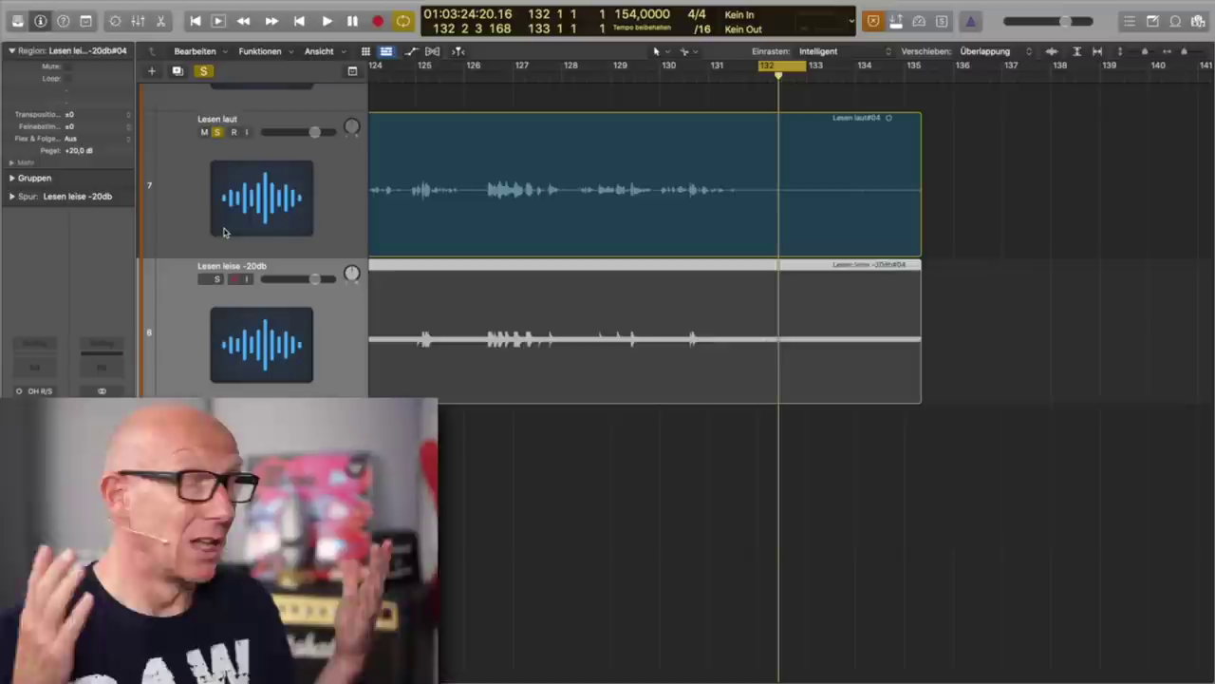
key("ctrl+m")
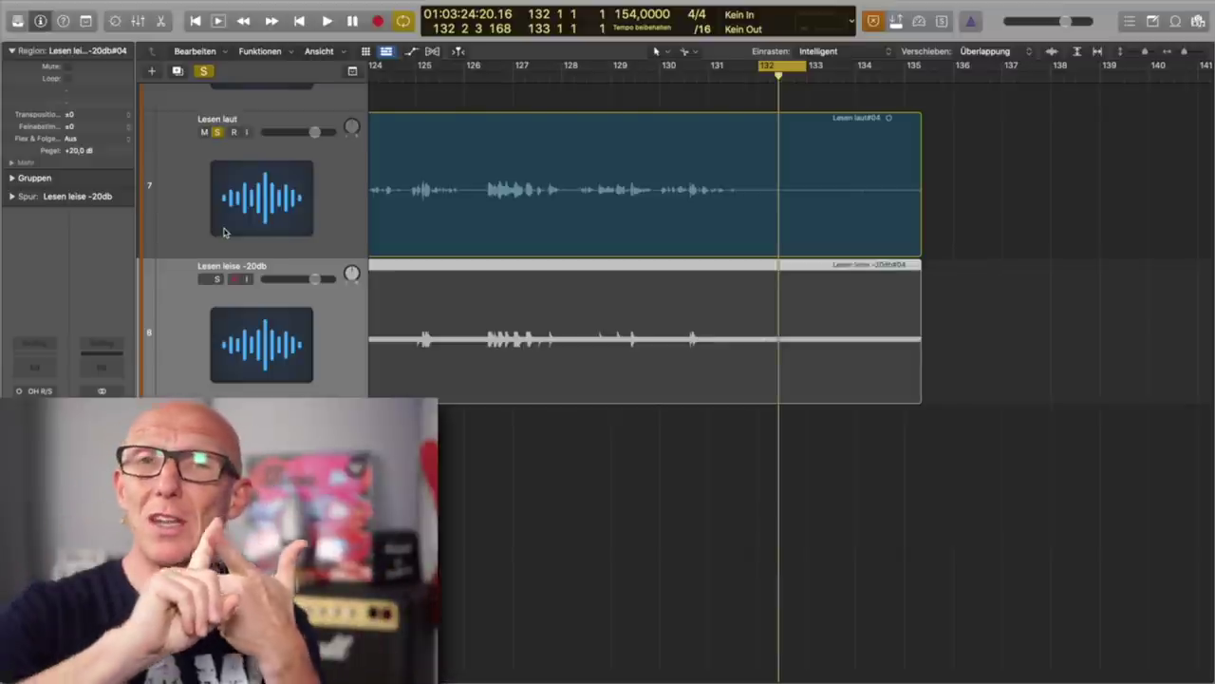
key("ctrl+m")
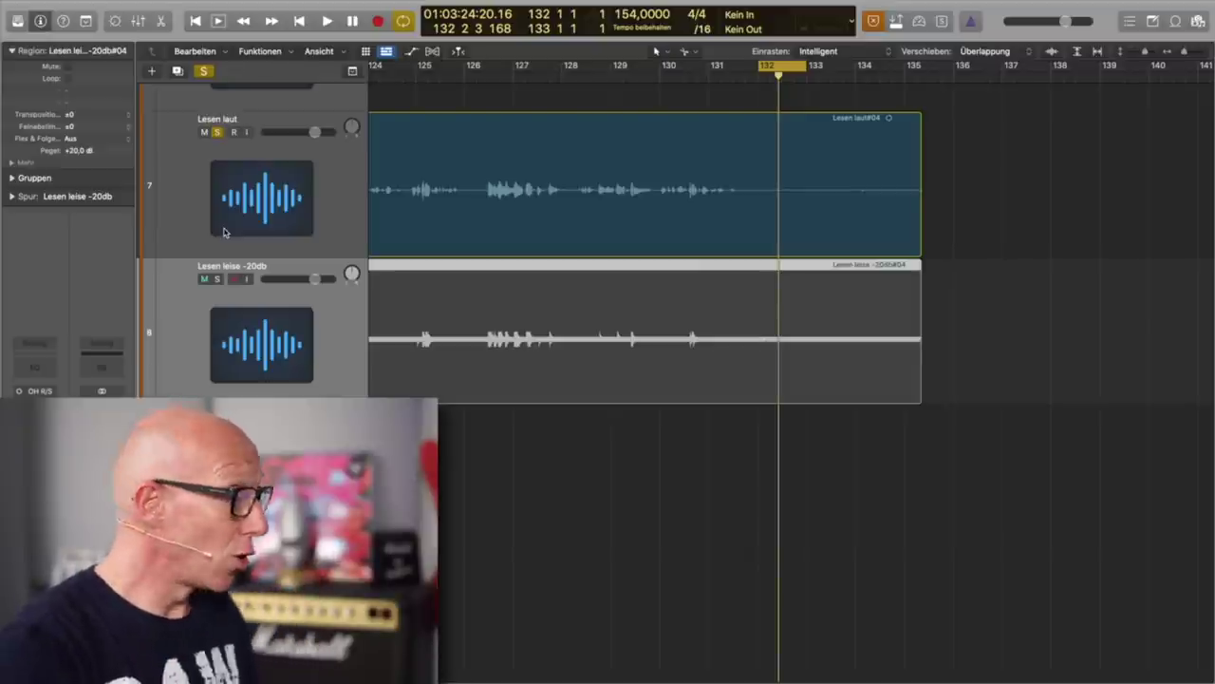
key("ctrl+m")
Set the region gain of the VOX leiser -15db region and the Akustik region below it to +15 dB
key("z")
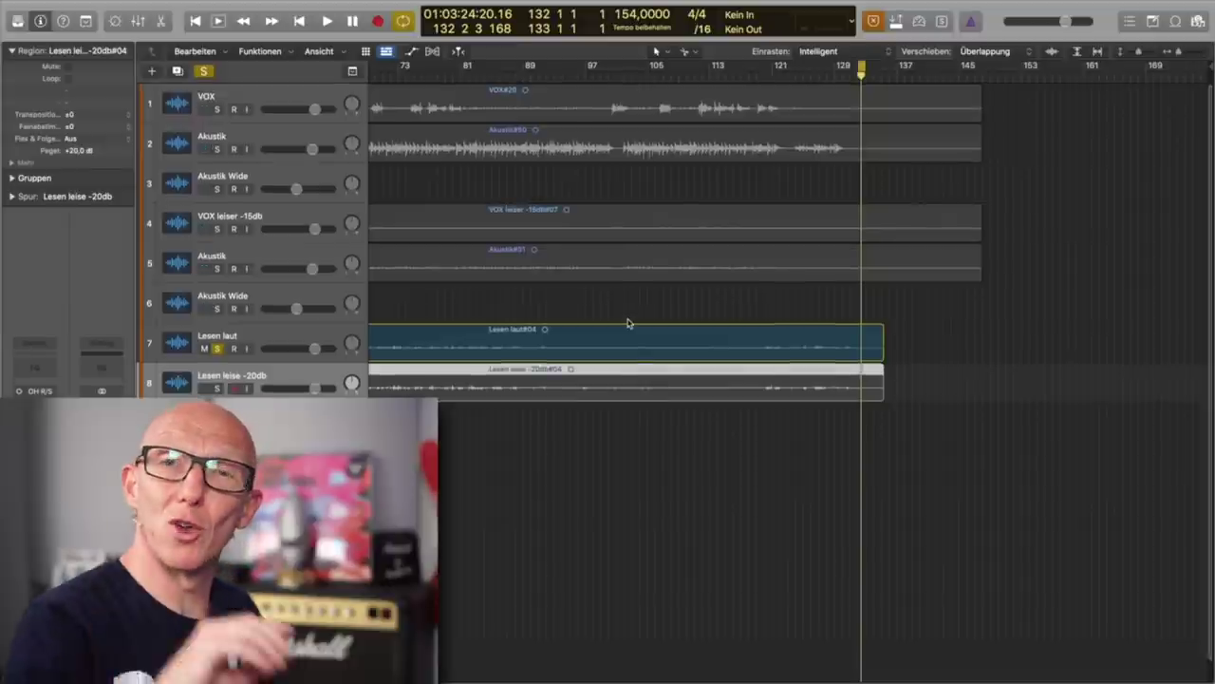
key("super+Left")
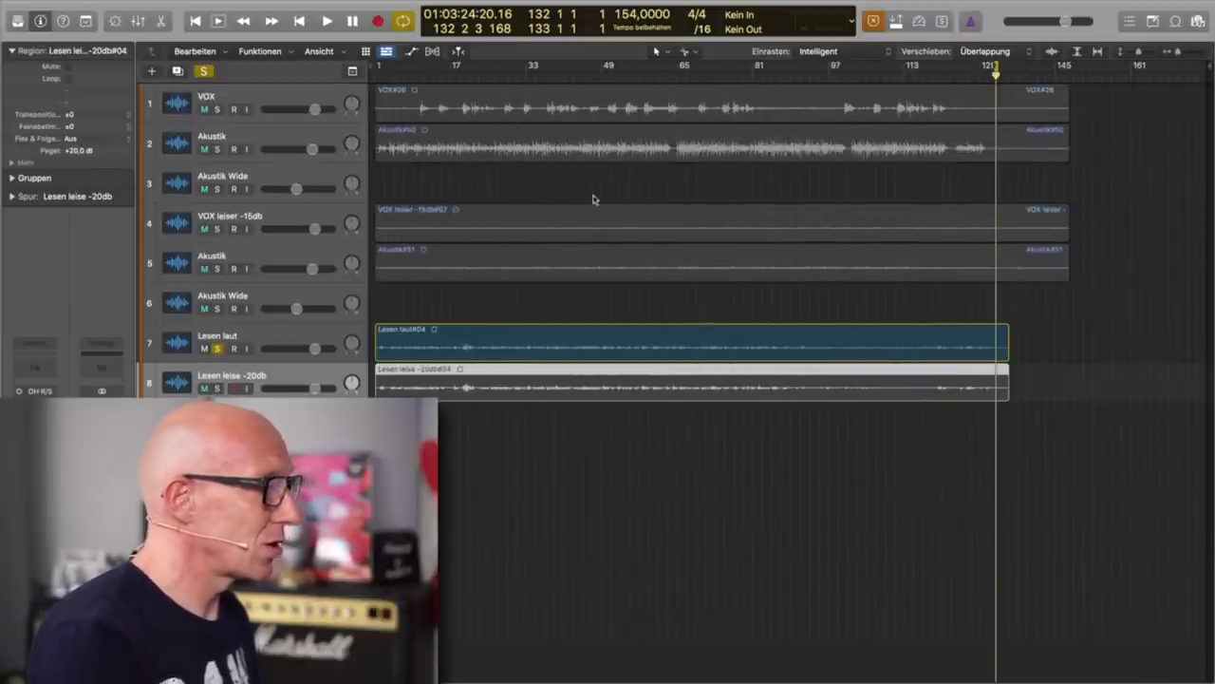
left_click(431, 223)
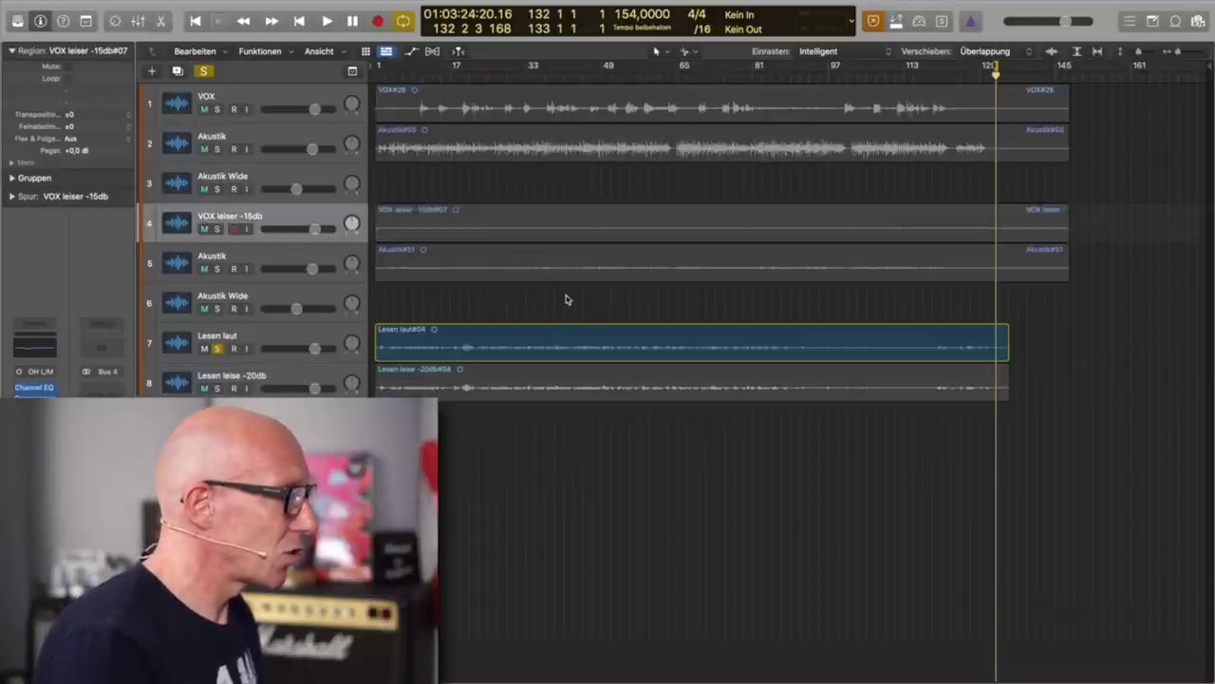
left_click_drag(567, 298, 472, 203)
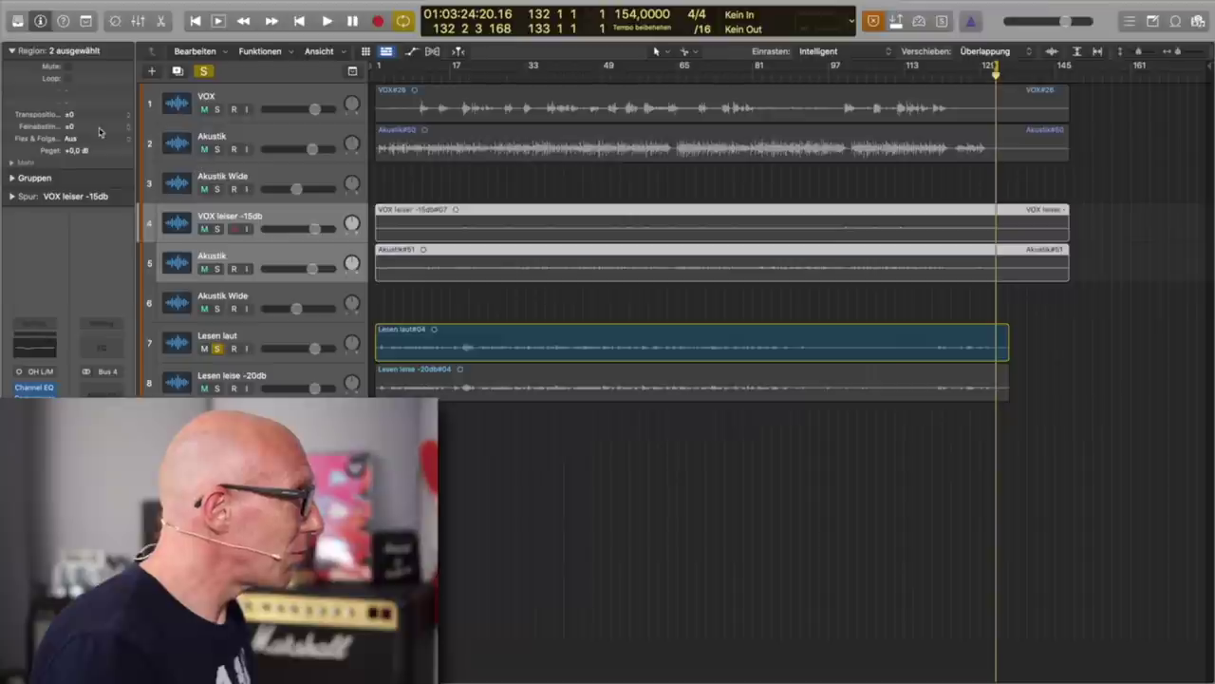
double_click(71, 152)
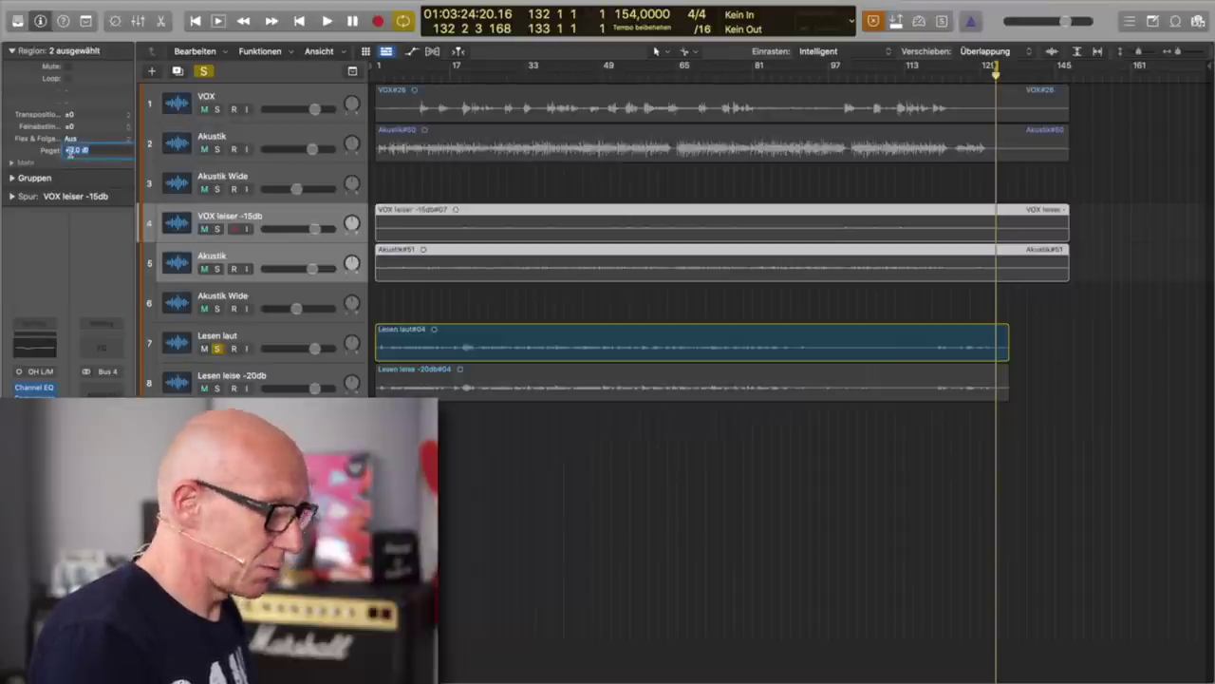
type("15")
key("Return")
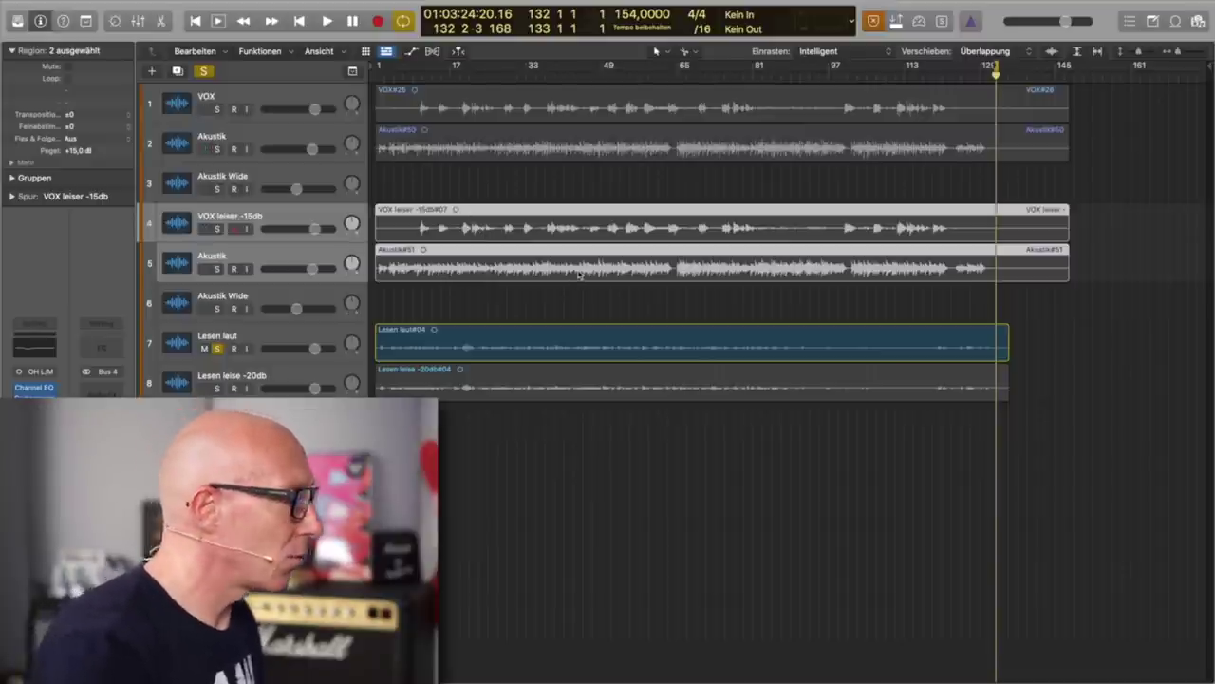
Copy each Akustik region onto the Akustik Wide track directly below it, keeping the same start position
left_click(464, 178)
left_click_drag(437, 157, 439, 177)
left_click_drag(437, 276, 435, 296)
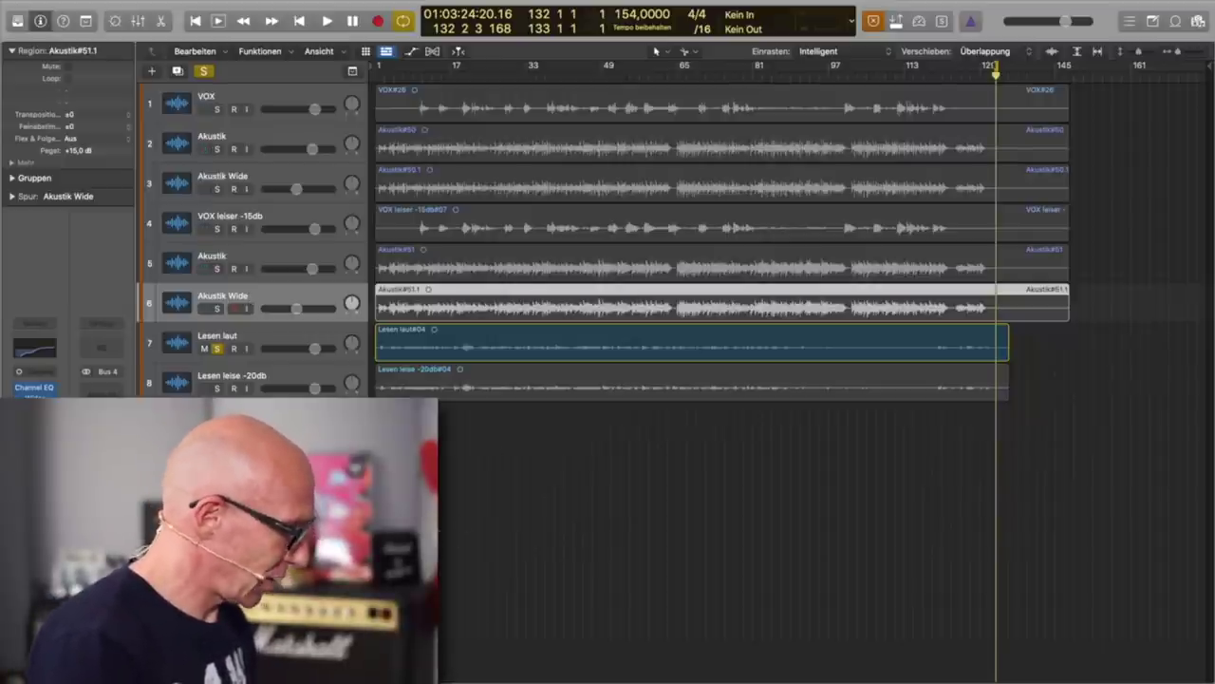
Solo the Lauter bus in the mixer and return the playhead to the project start with cycle playback turned off
key("x")
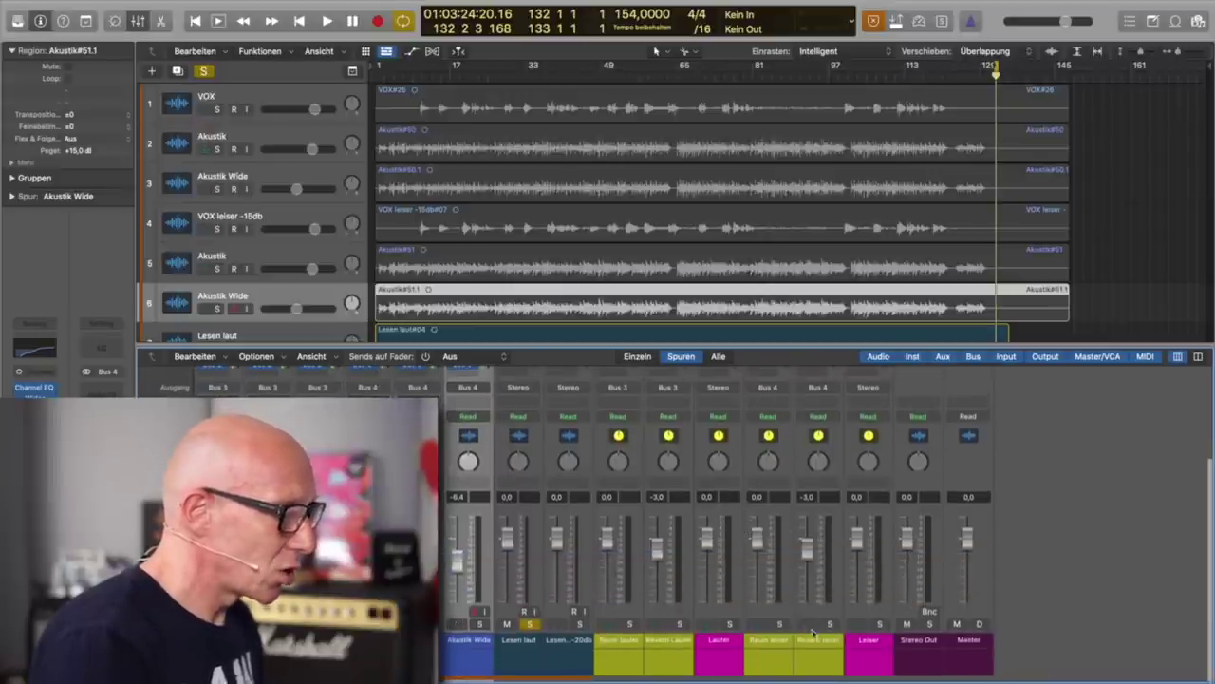
left_click(729, 624)
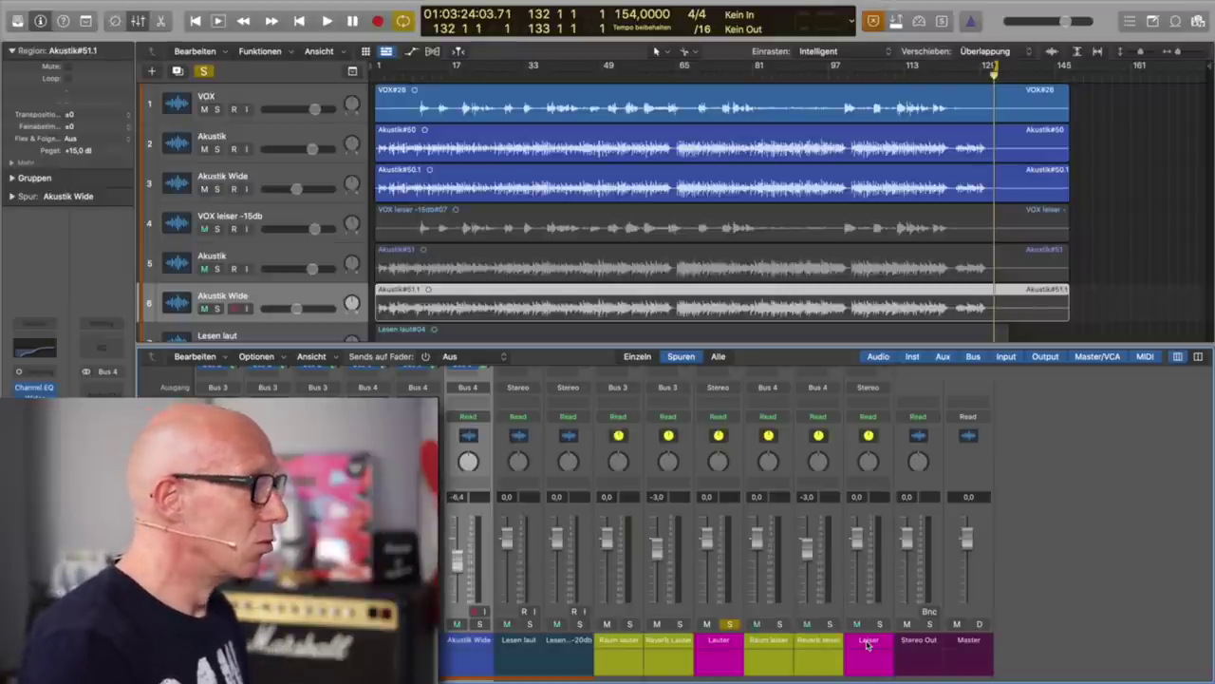
key("space")
key("Return")
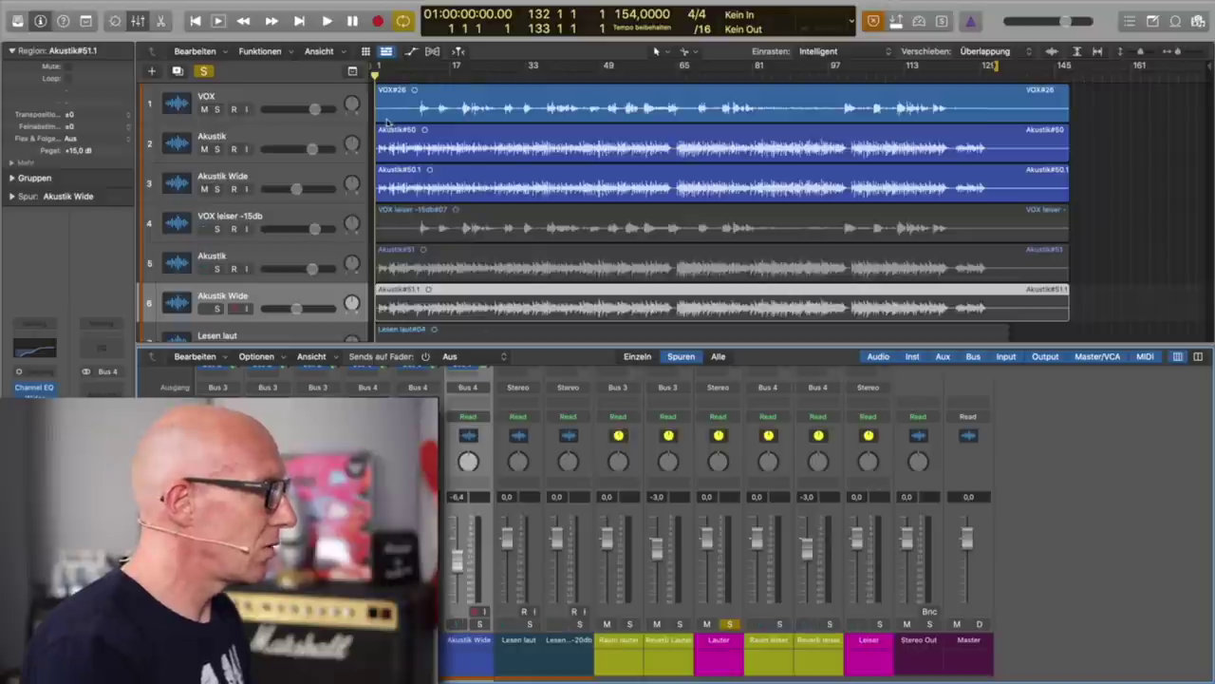
left_click(403, 21)
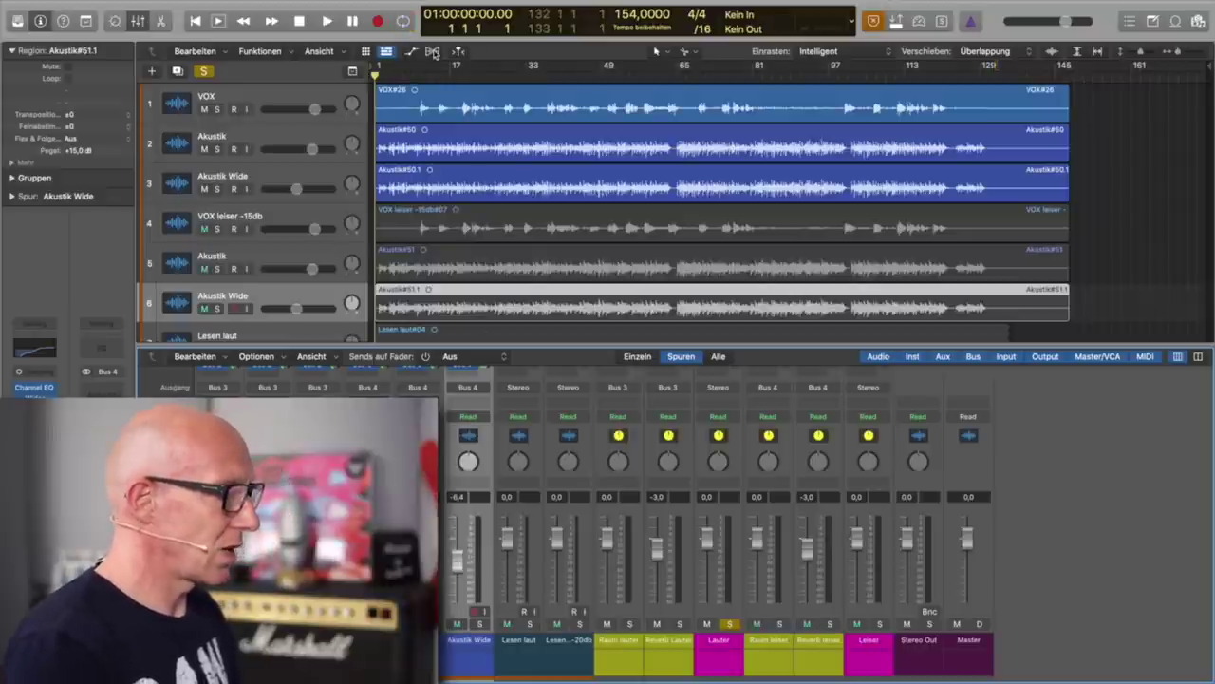
Play the song from the project start and compare both mixes by alternately soloing the Leiser and Lauter buses, stopping with Lauter soloed
key("space")
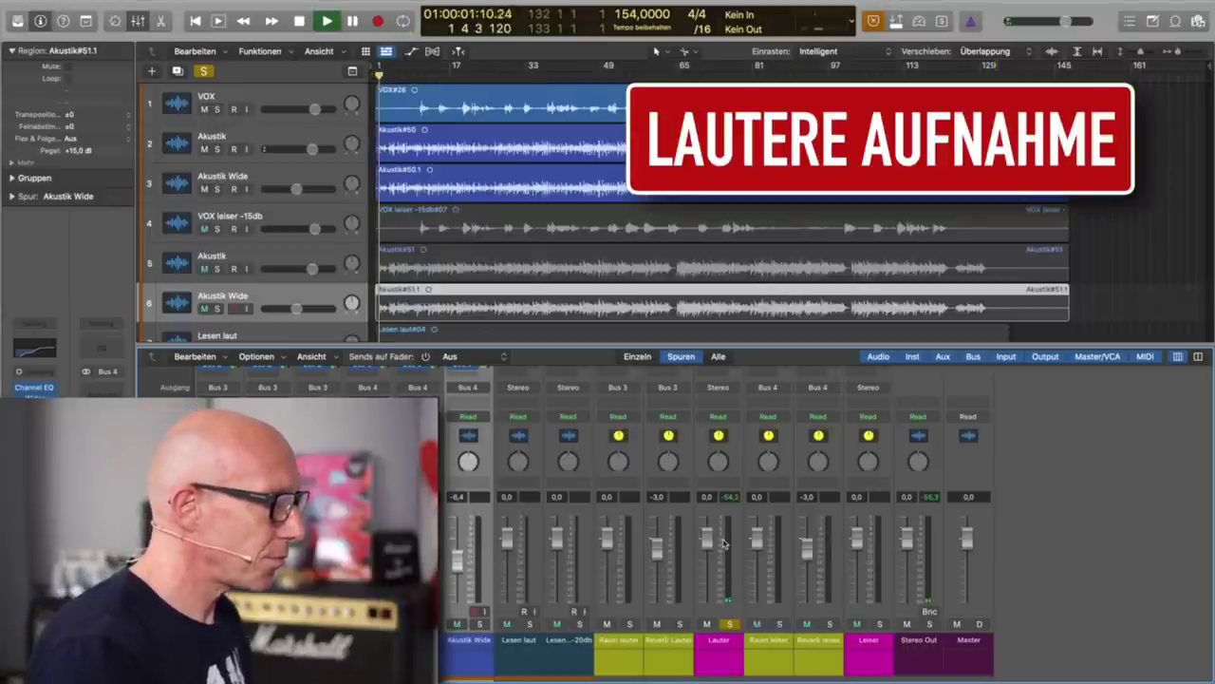
left_click(880, 624)
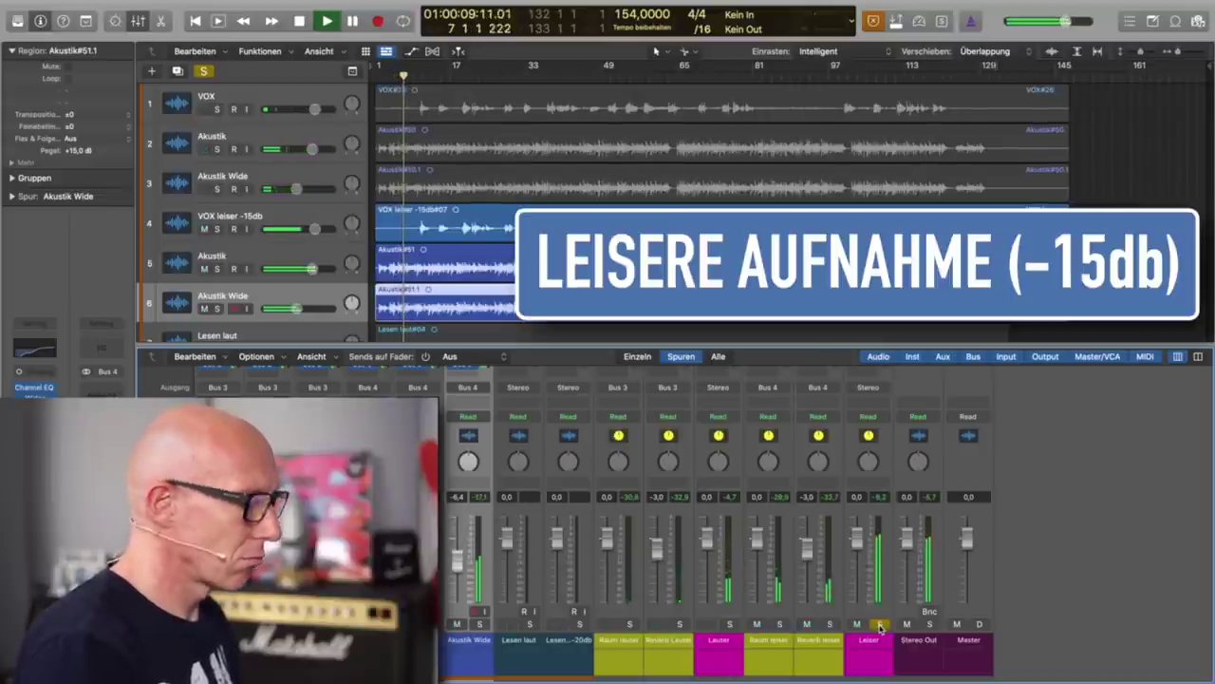
left_click(729, 623, "alt")
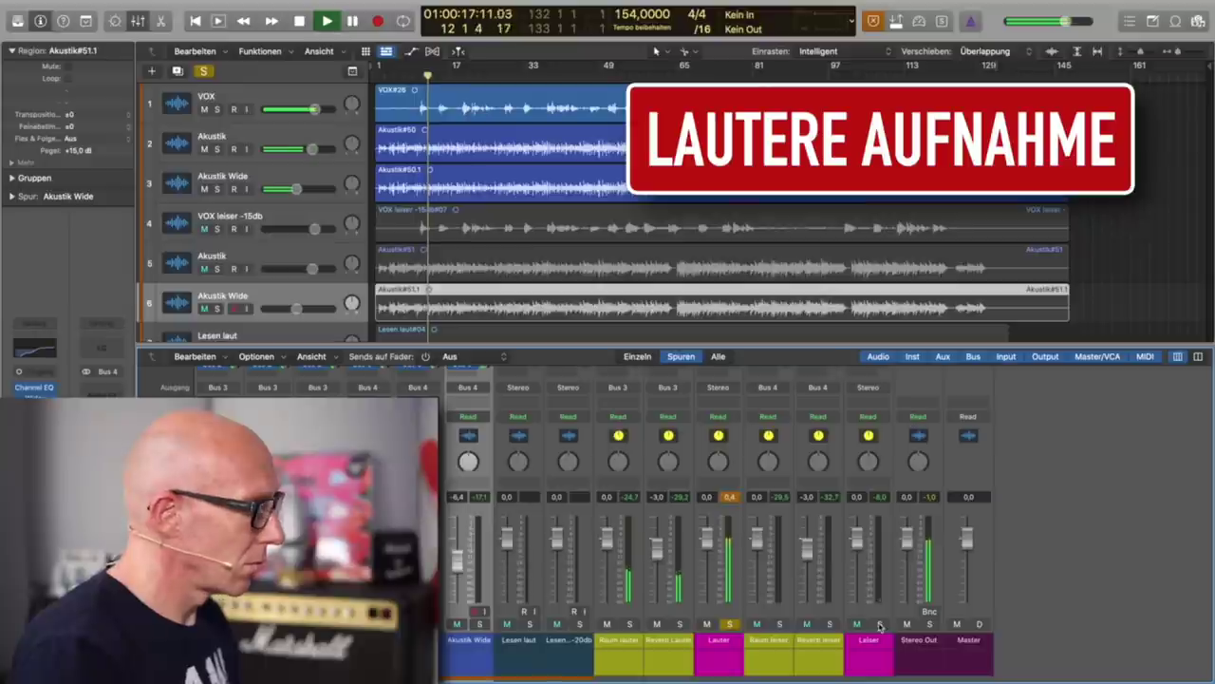
left_click(880, 624, "alt")
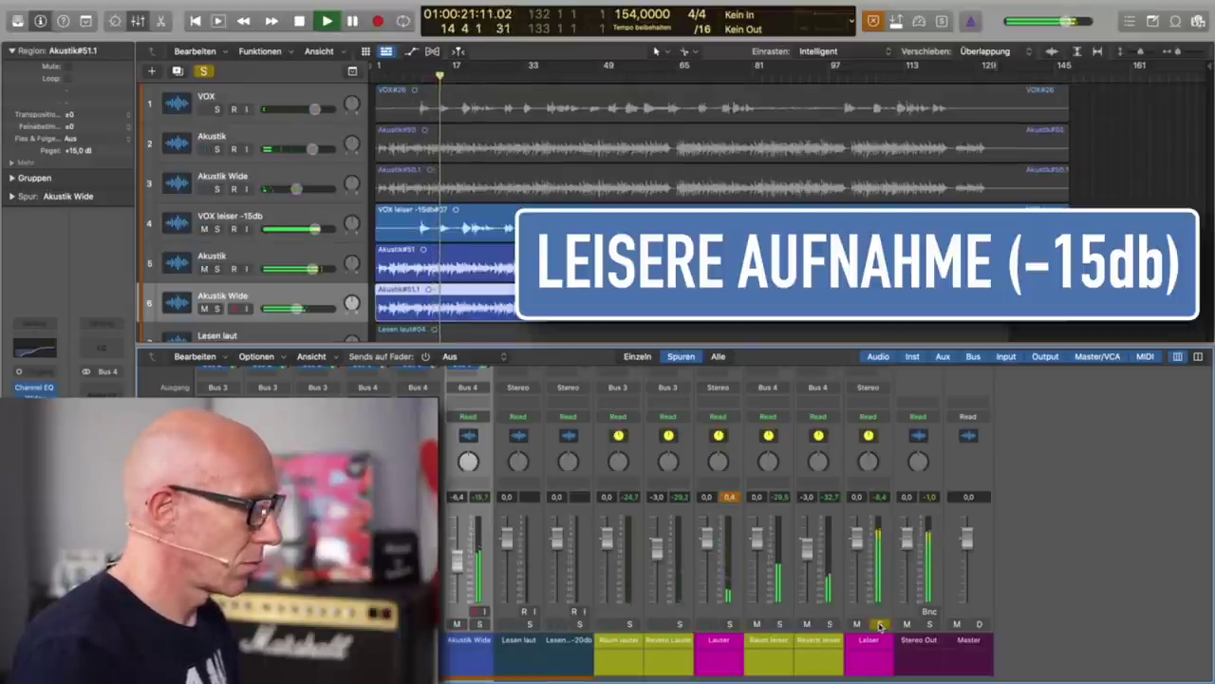
left_click(730, 623)
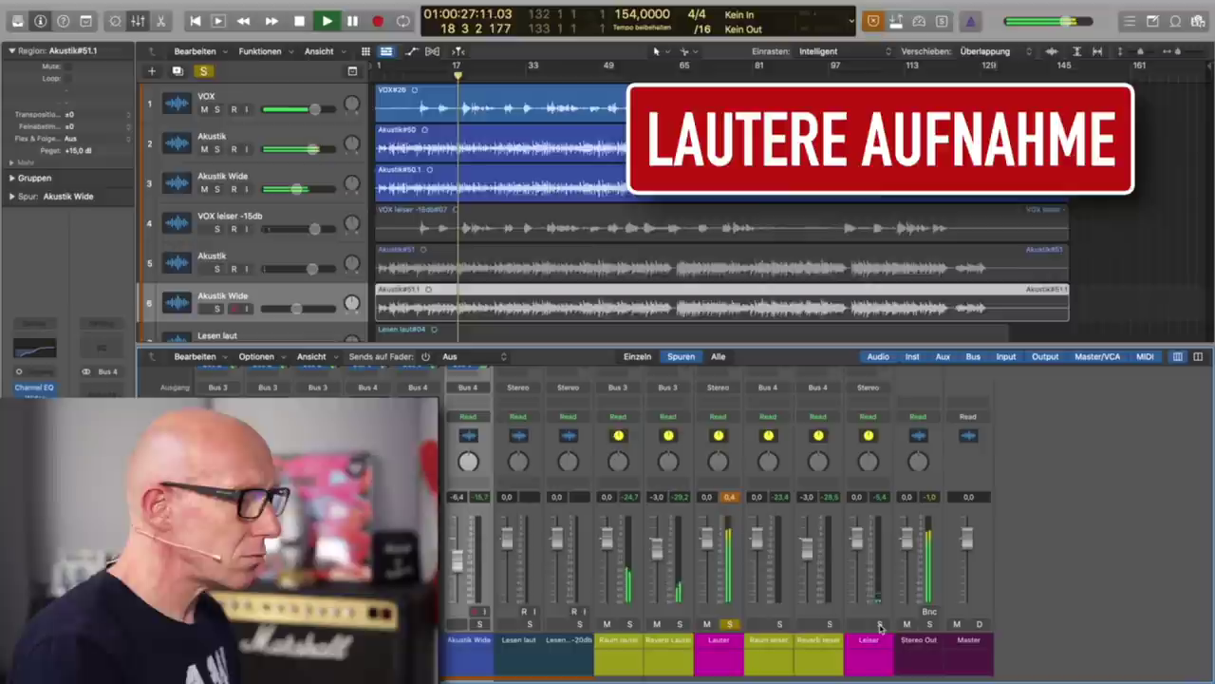
left_click(880, 624)
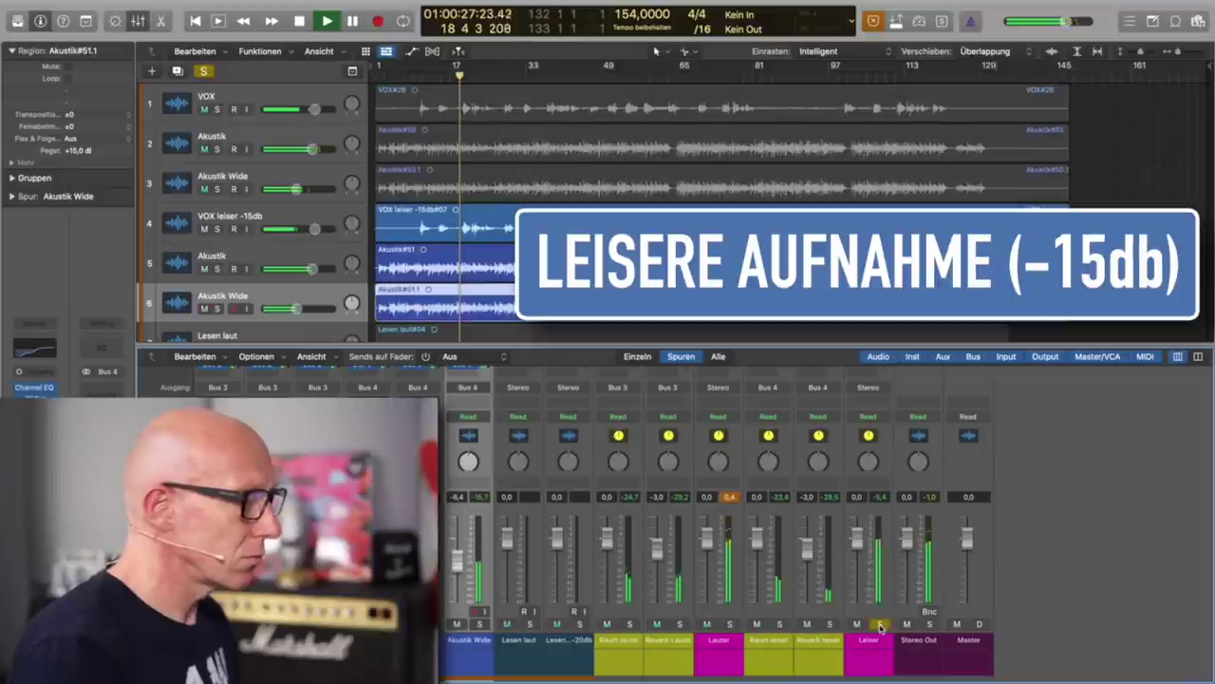
left_click(729, 624)
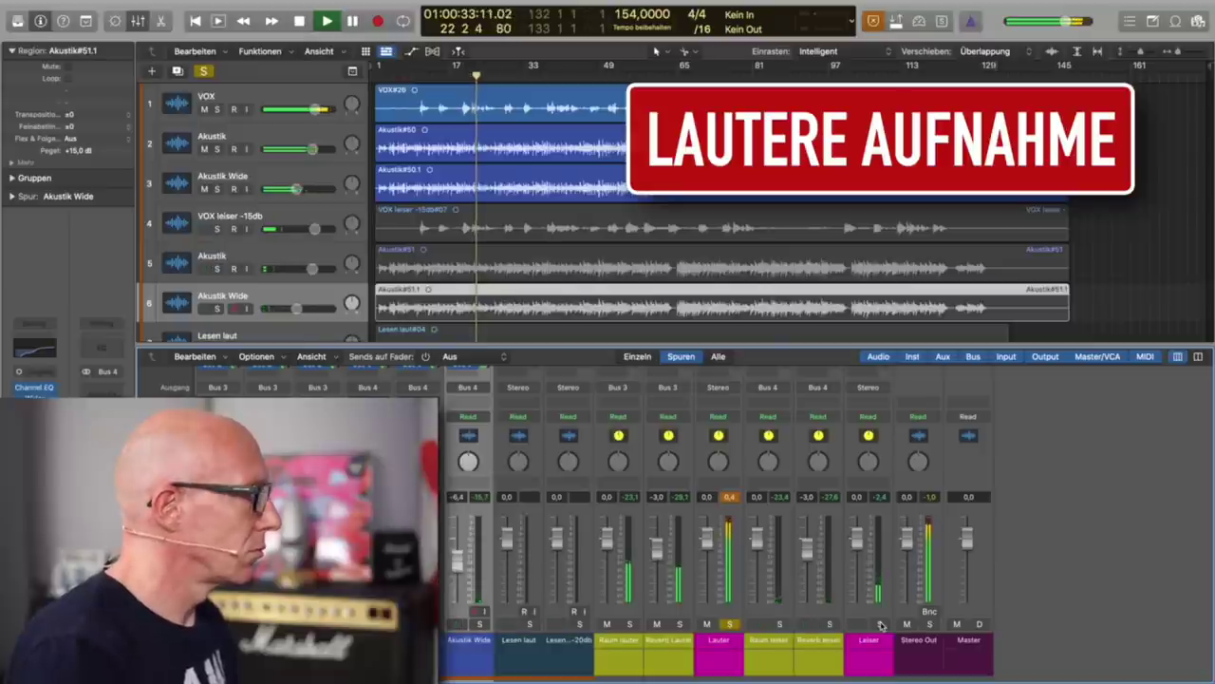
left_click(880, 624)
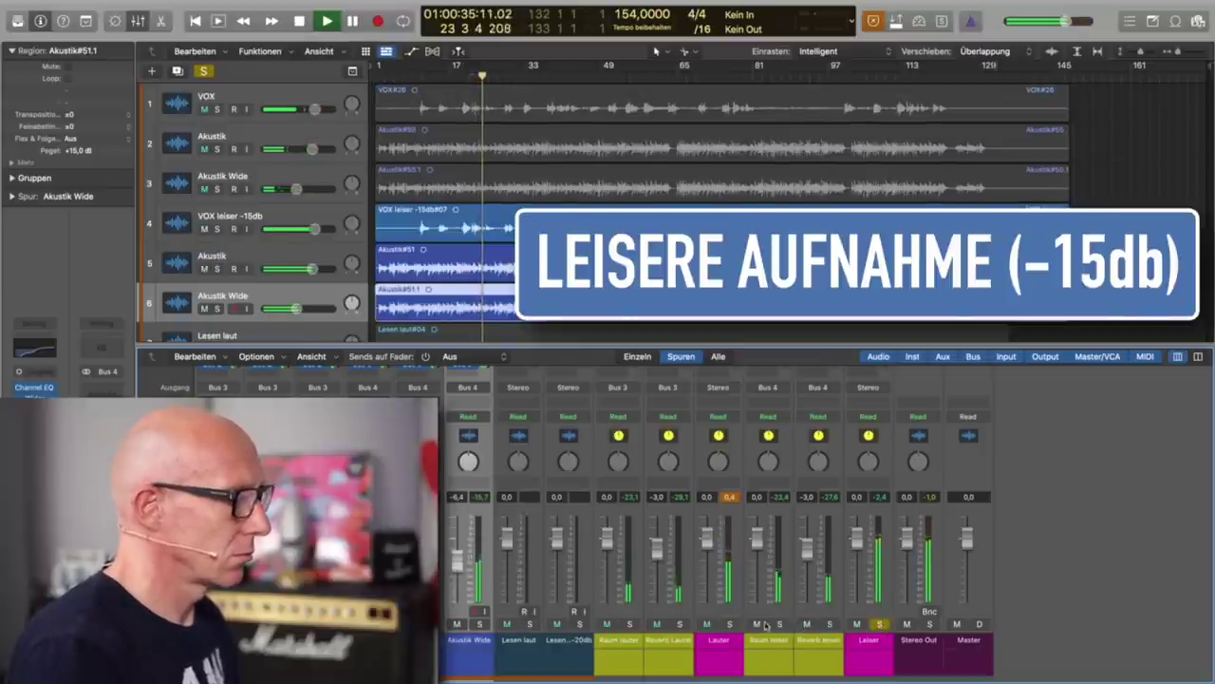
left_click(880, 624)
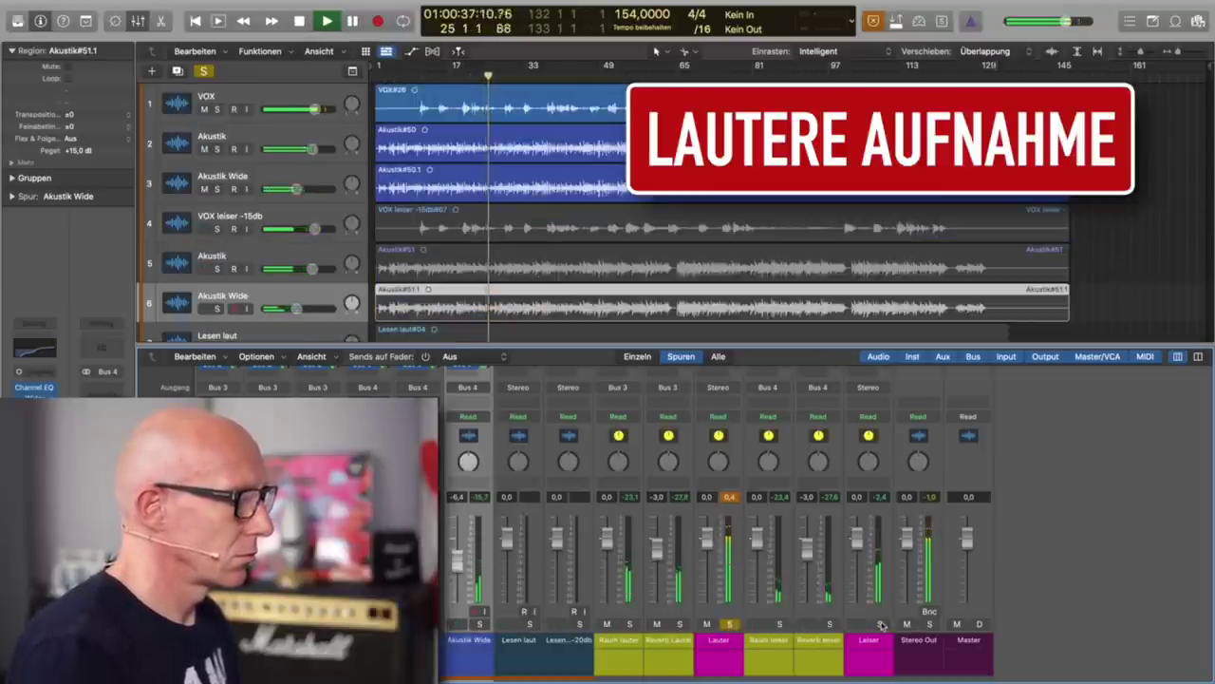
left_click(880, 624)
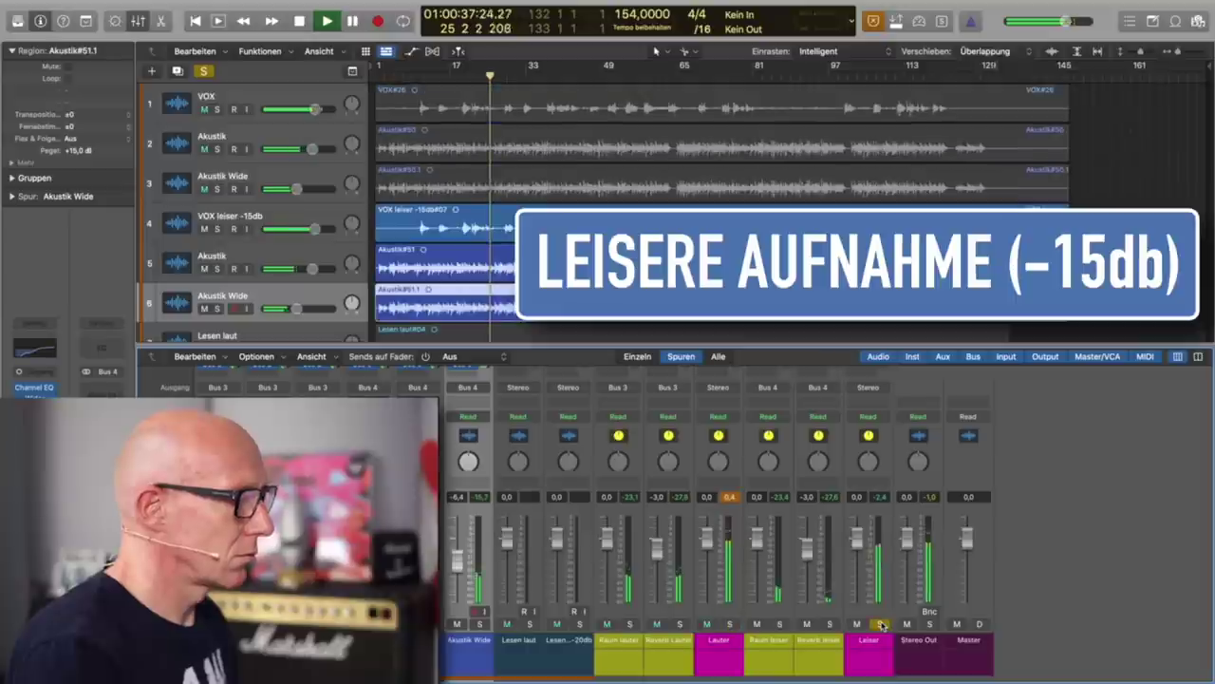
left_click(729, 624)
left_click(880, 624)
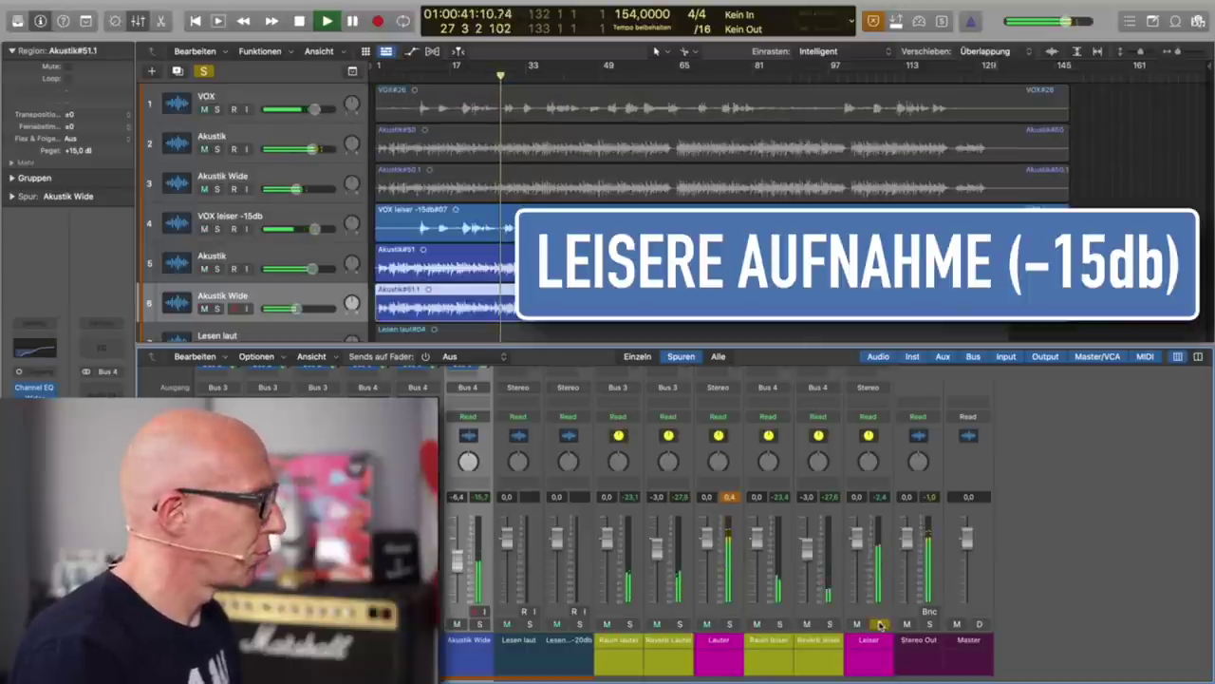
left_click(730, 623)
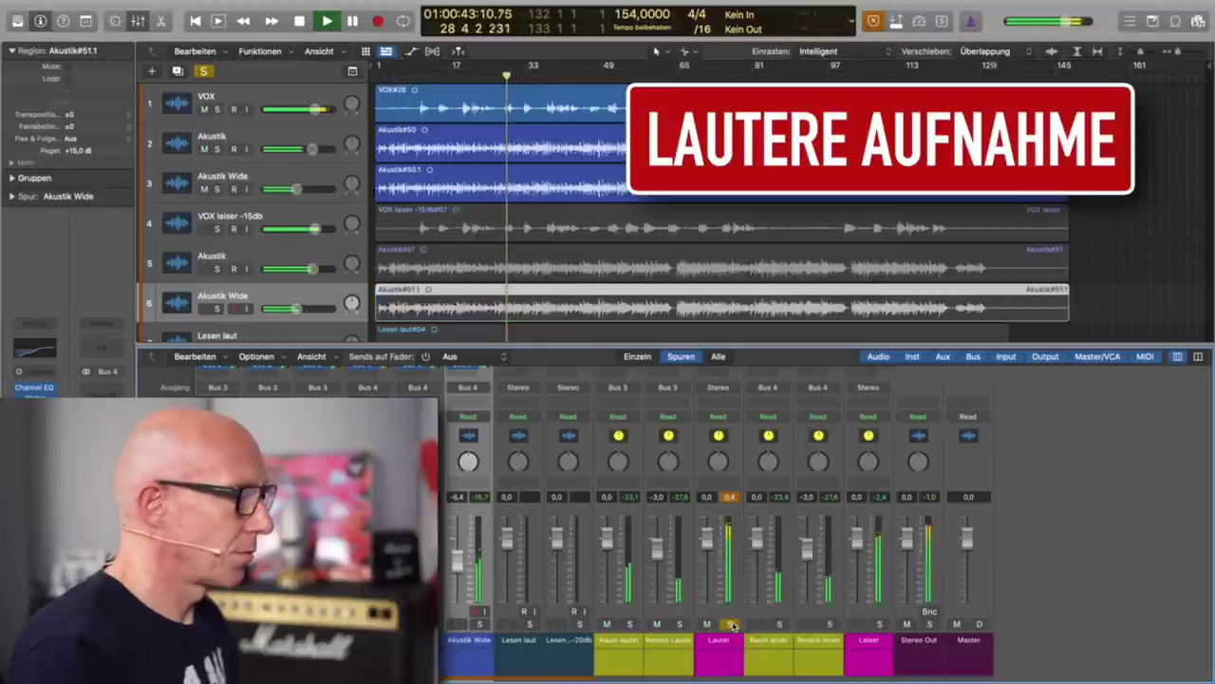
left_click(880, 624)
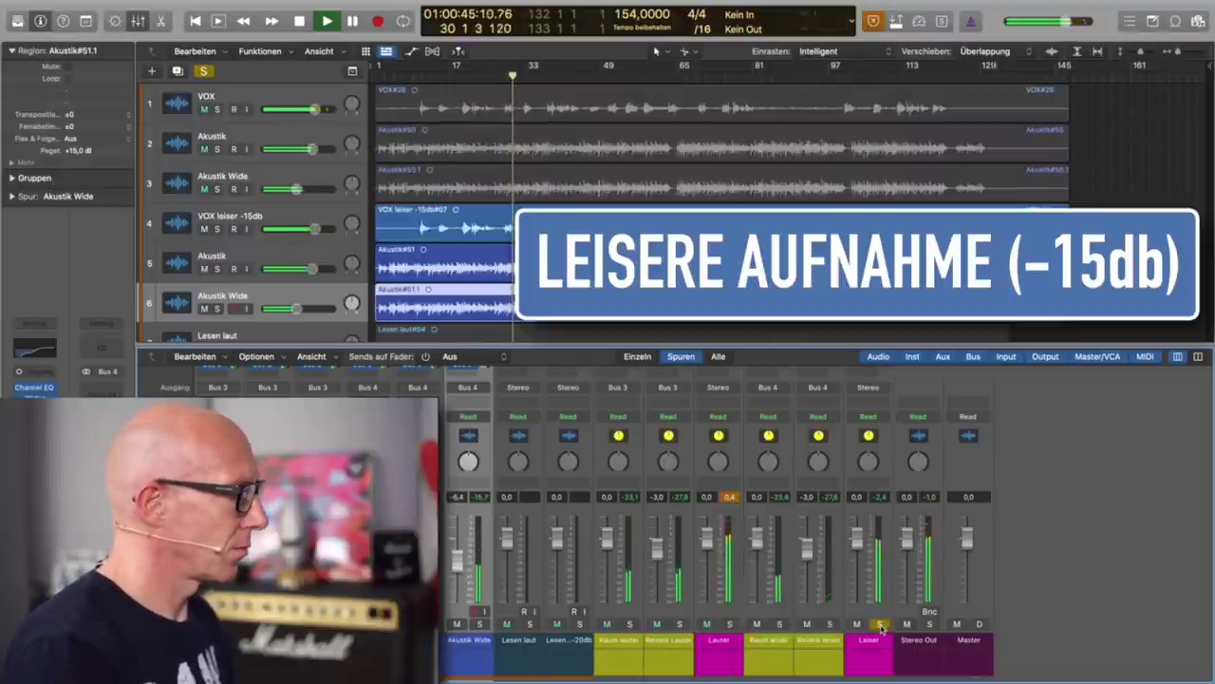
left_click(729, 624)
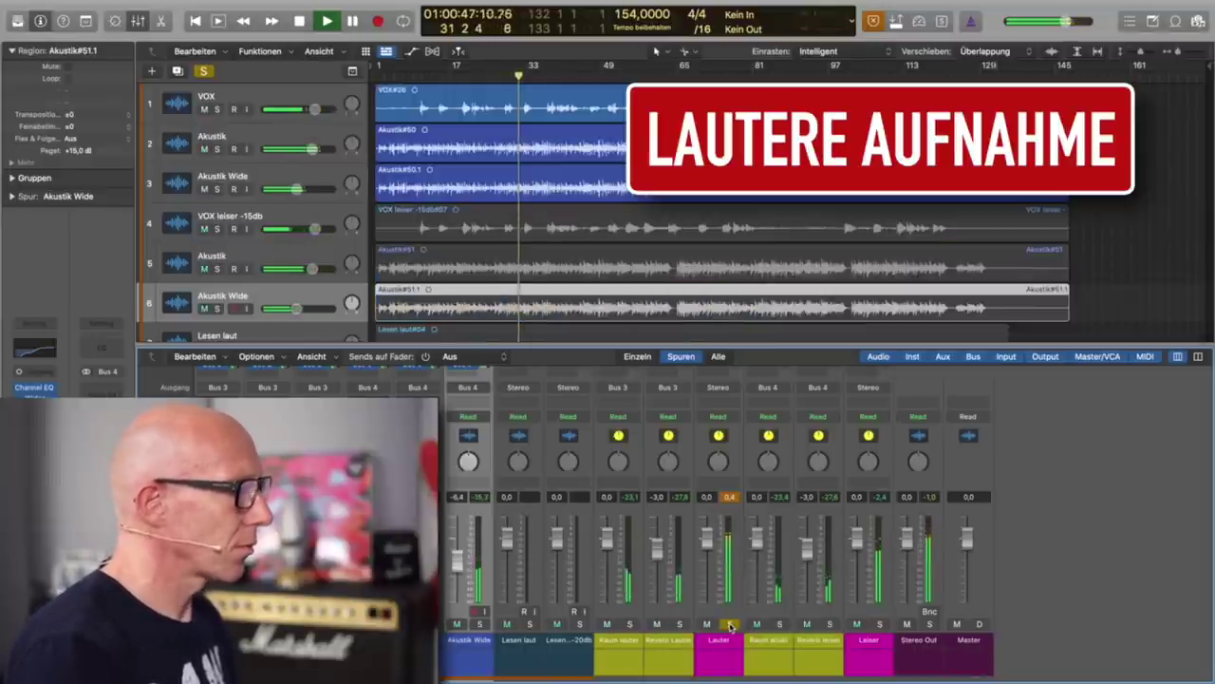
left_click(880, 624)
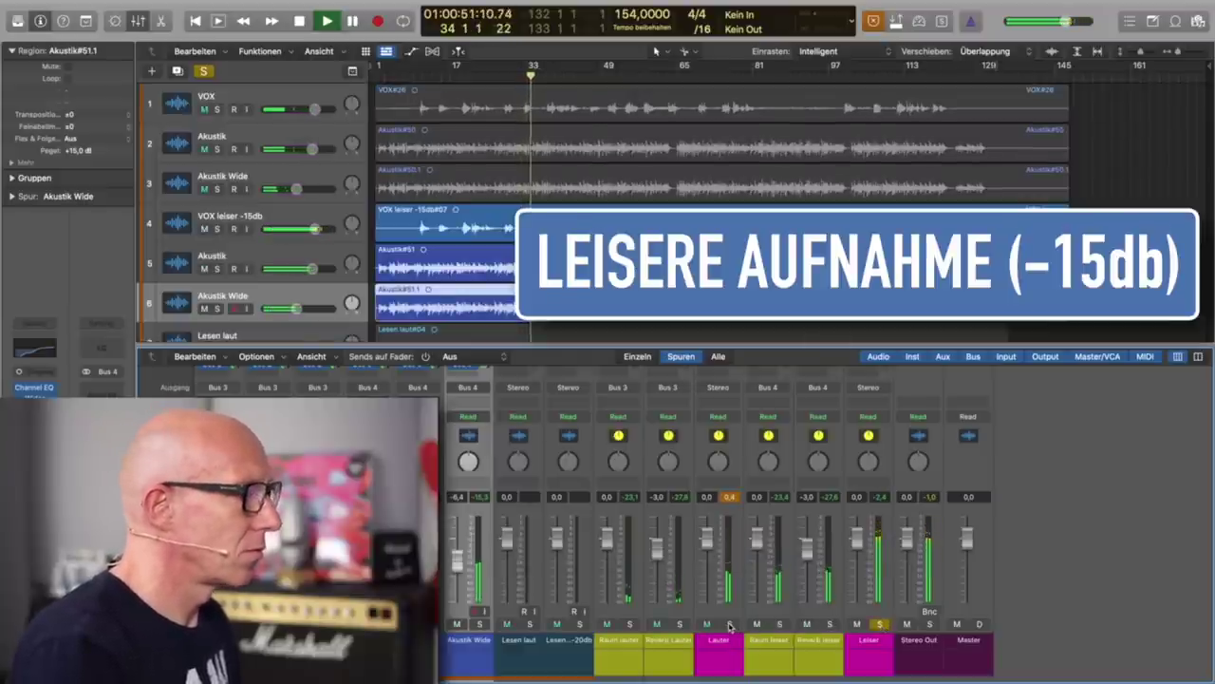
left_click(729, 624)
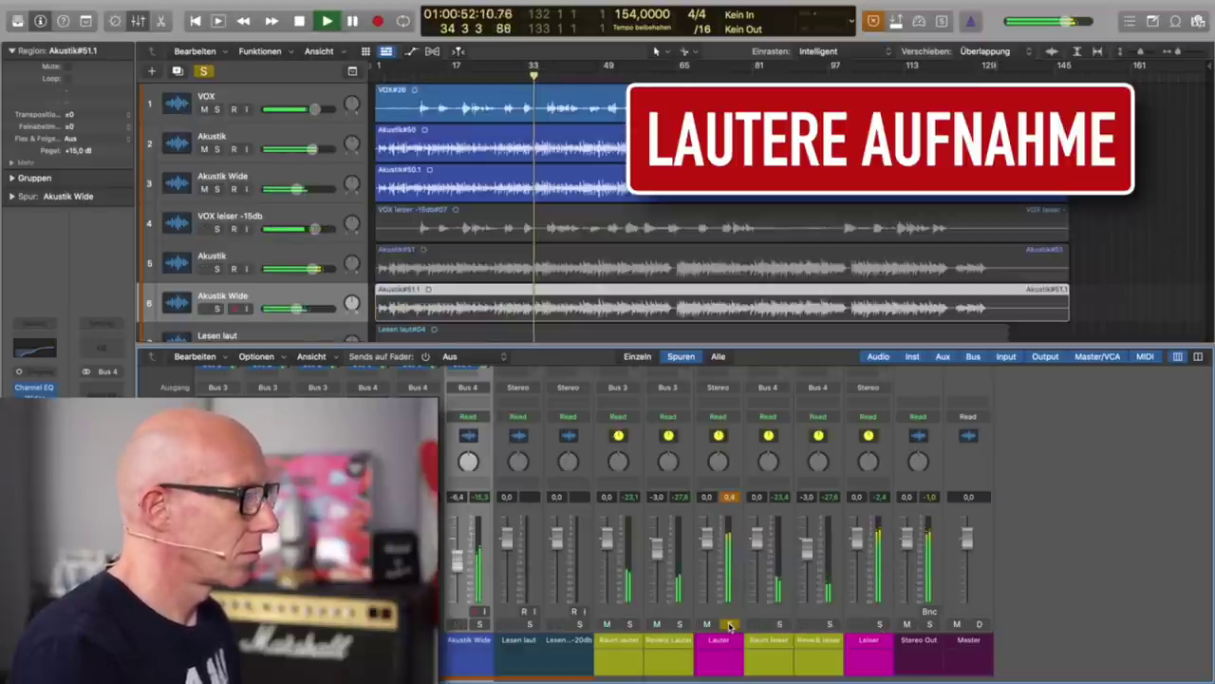
left_click(880, 624)
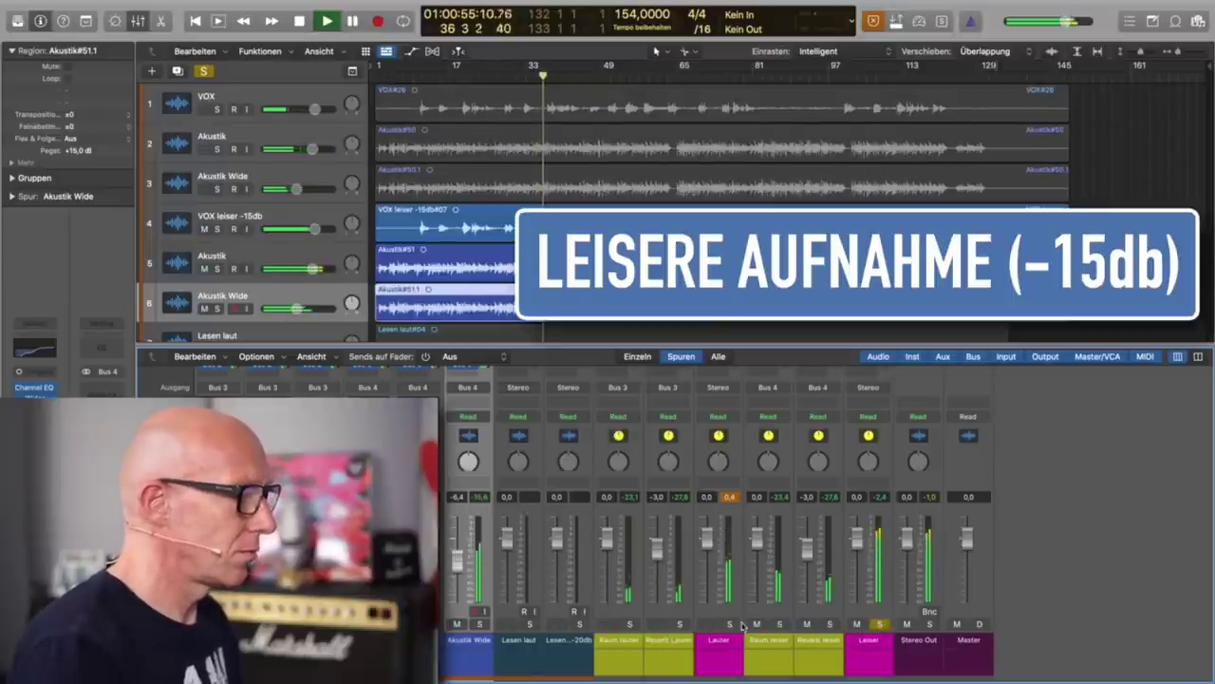
left_click(729, 624)
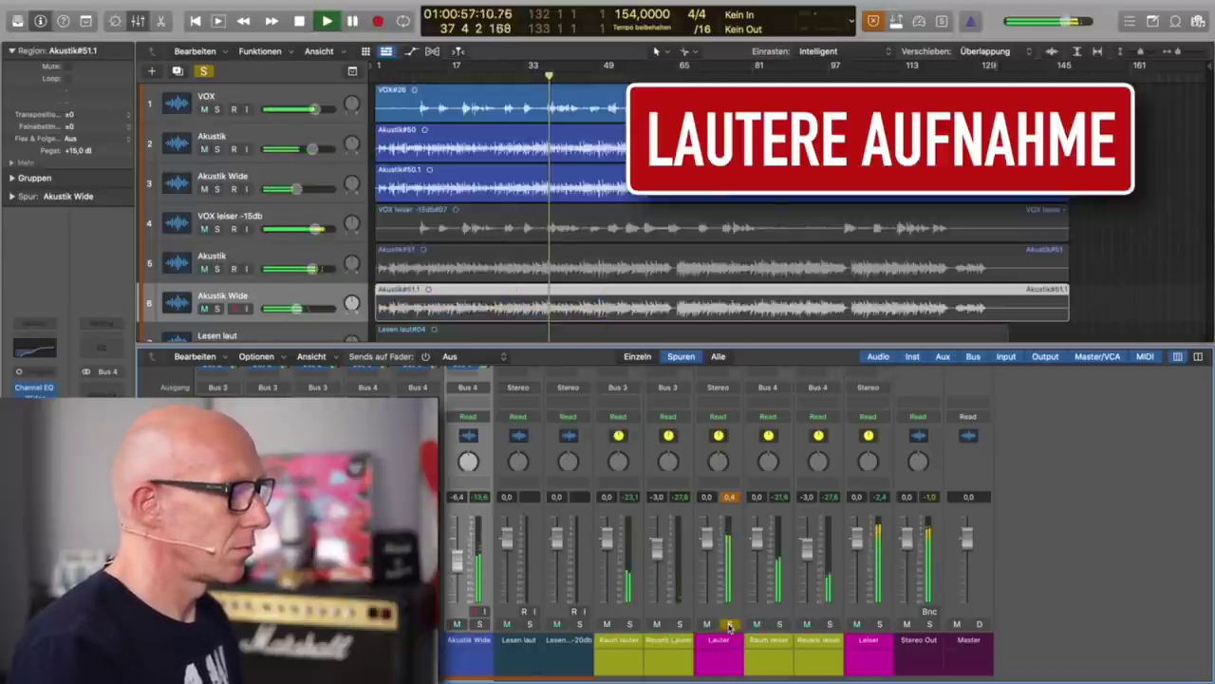
left_click(880, 624)
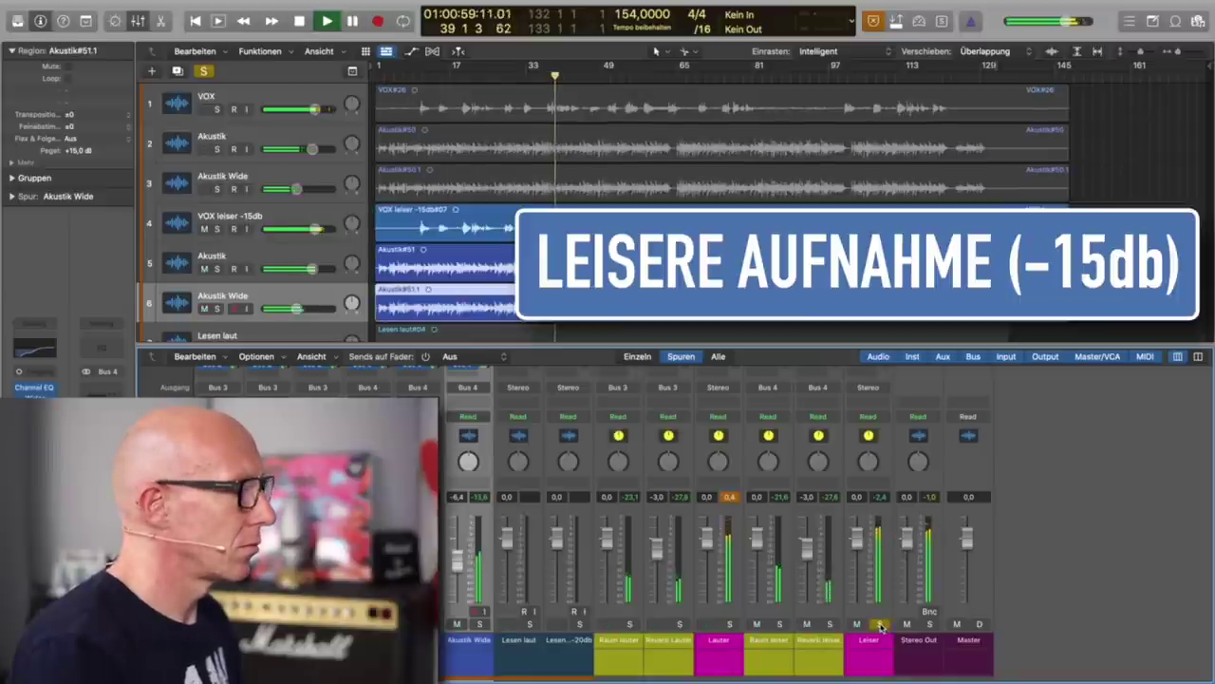
left_click(729, 624)
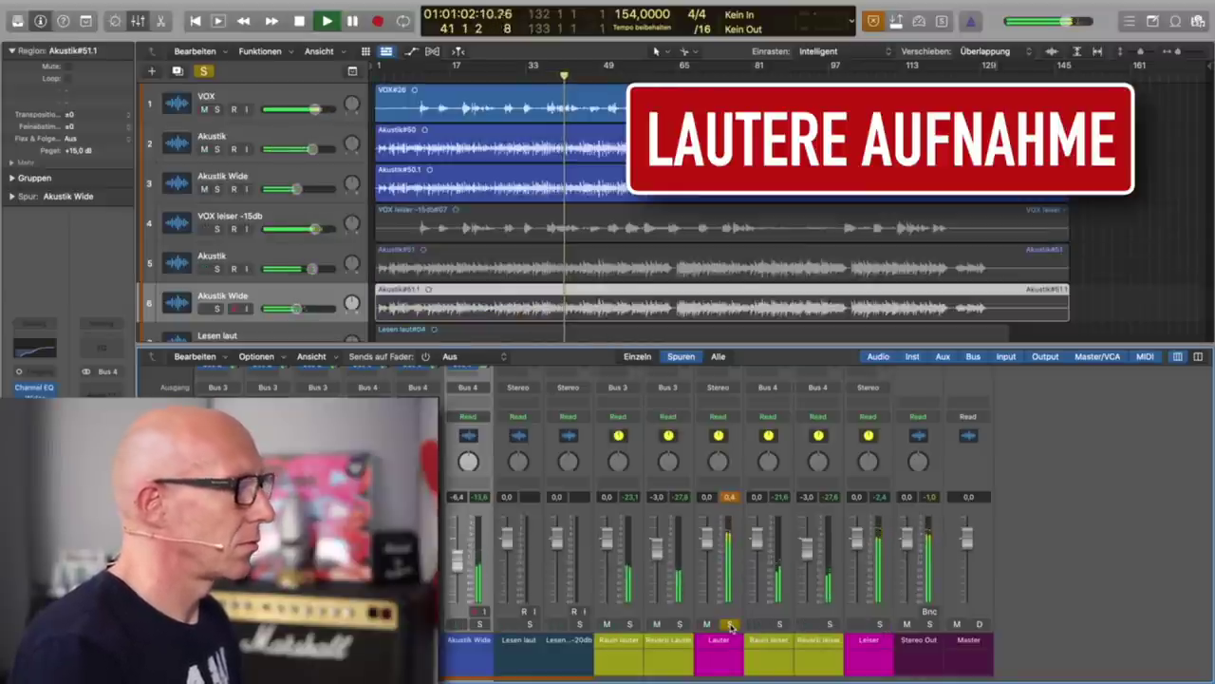
left_click(880, 624)
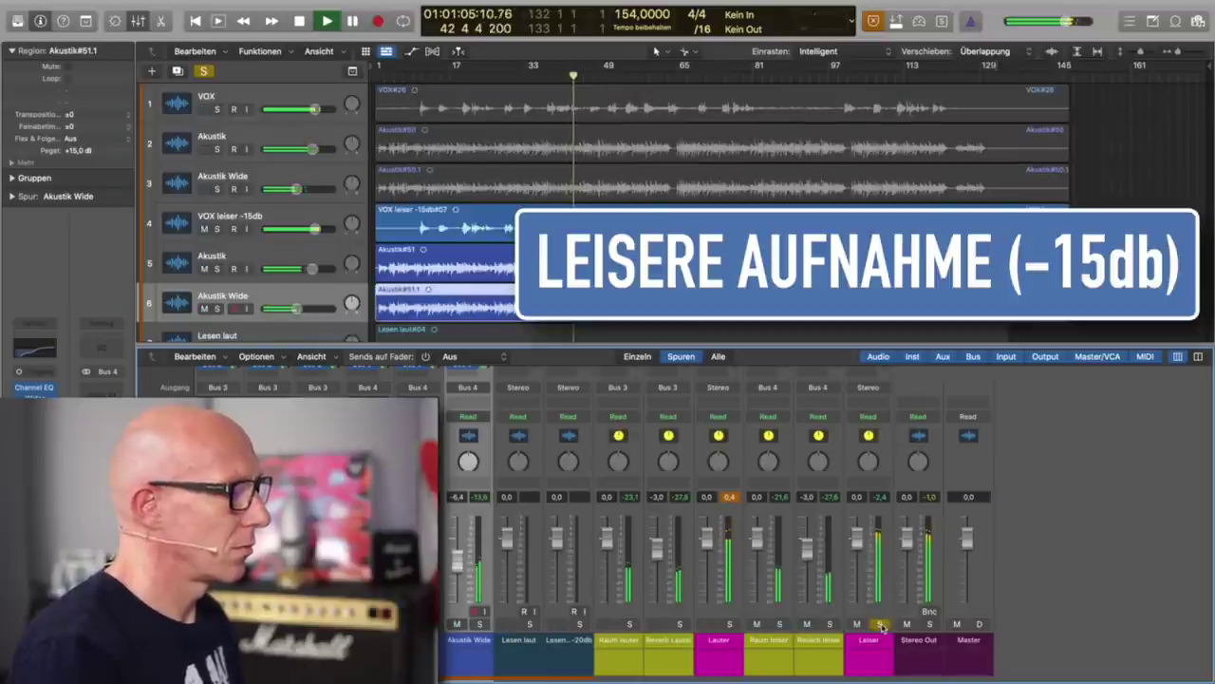
left_click(729, 624)
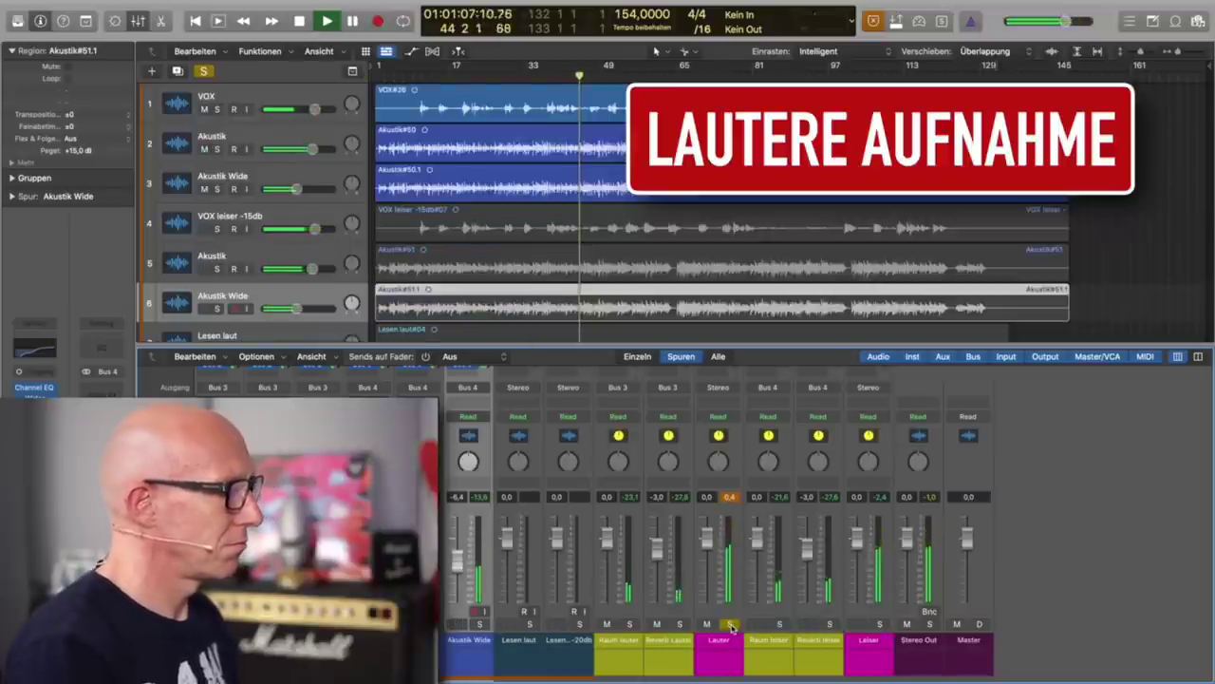
key("space")
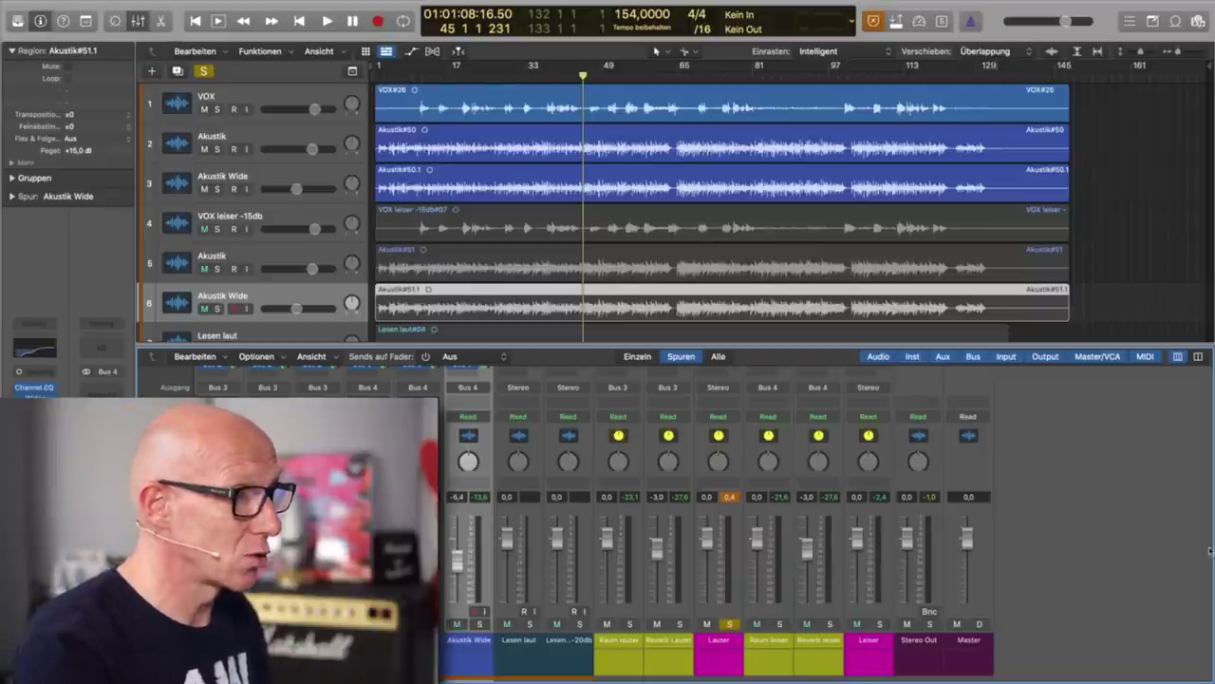
Set a one-bar cycle range from bar 142 to bar 143 in the silent passage at the end of the song
scroll(1010, 130, "up", 5)
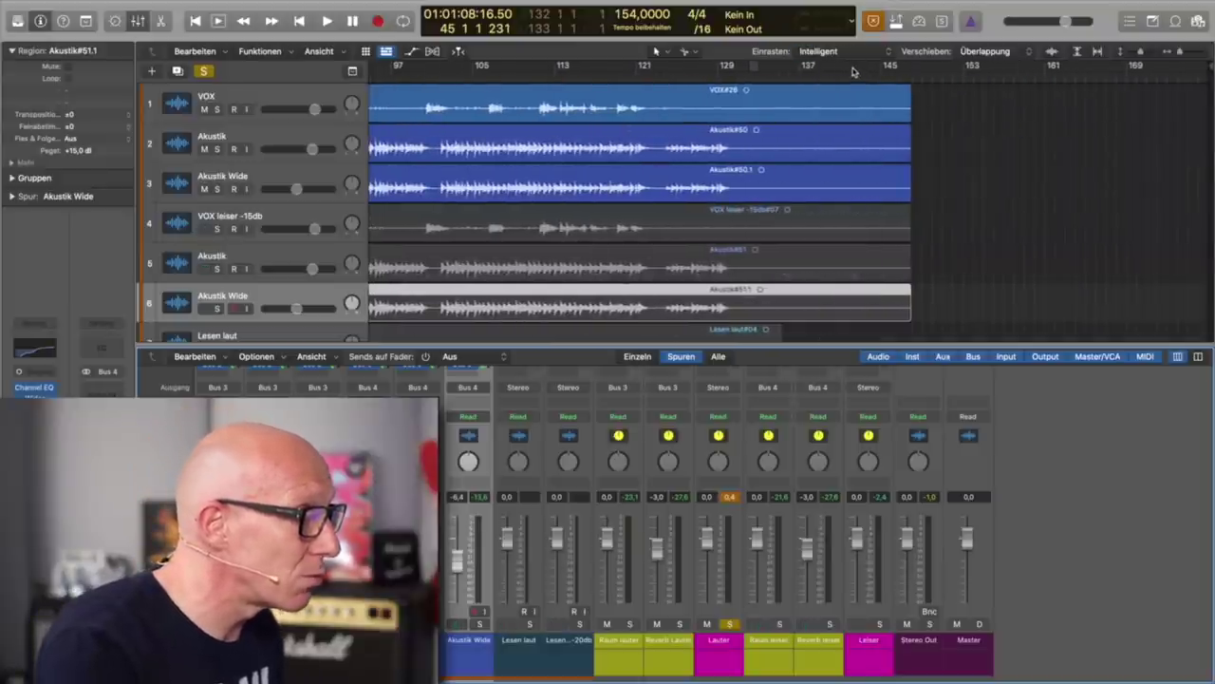
left_click(857, 71)
left_click_drag(858, 71, 869, 71)
scroll(890, 114, "up", 3)
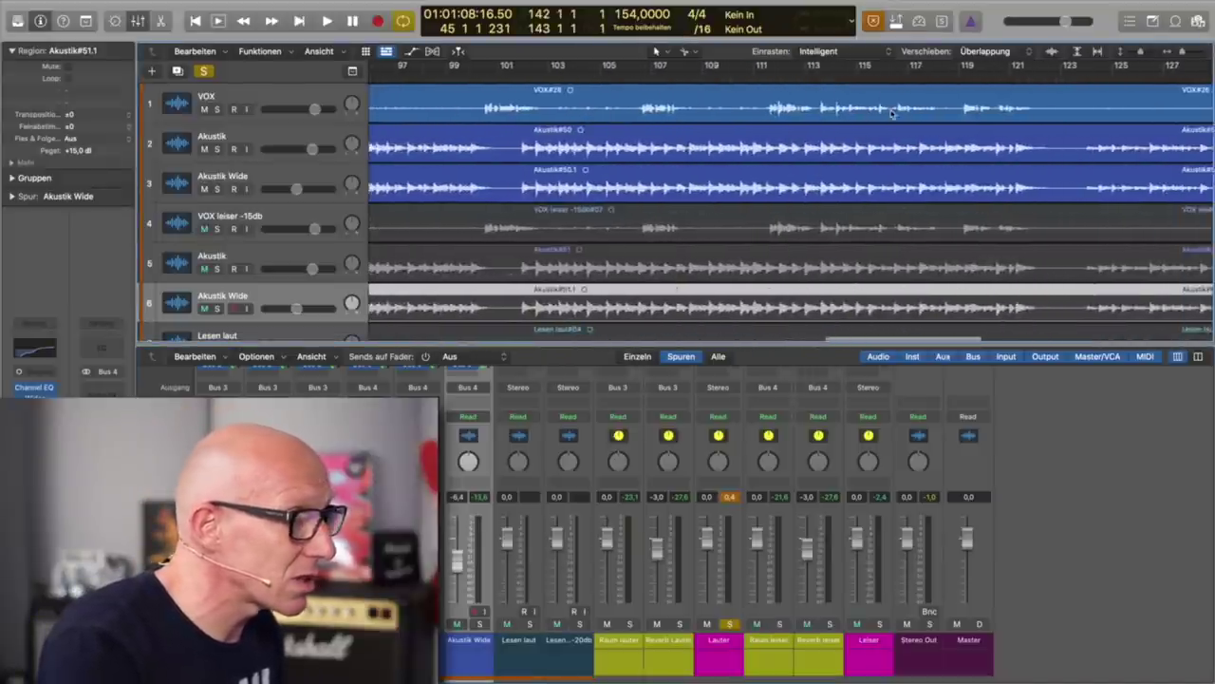
scroll(890, 114, "right", 10)
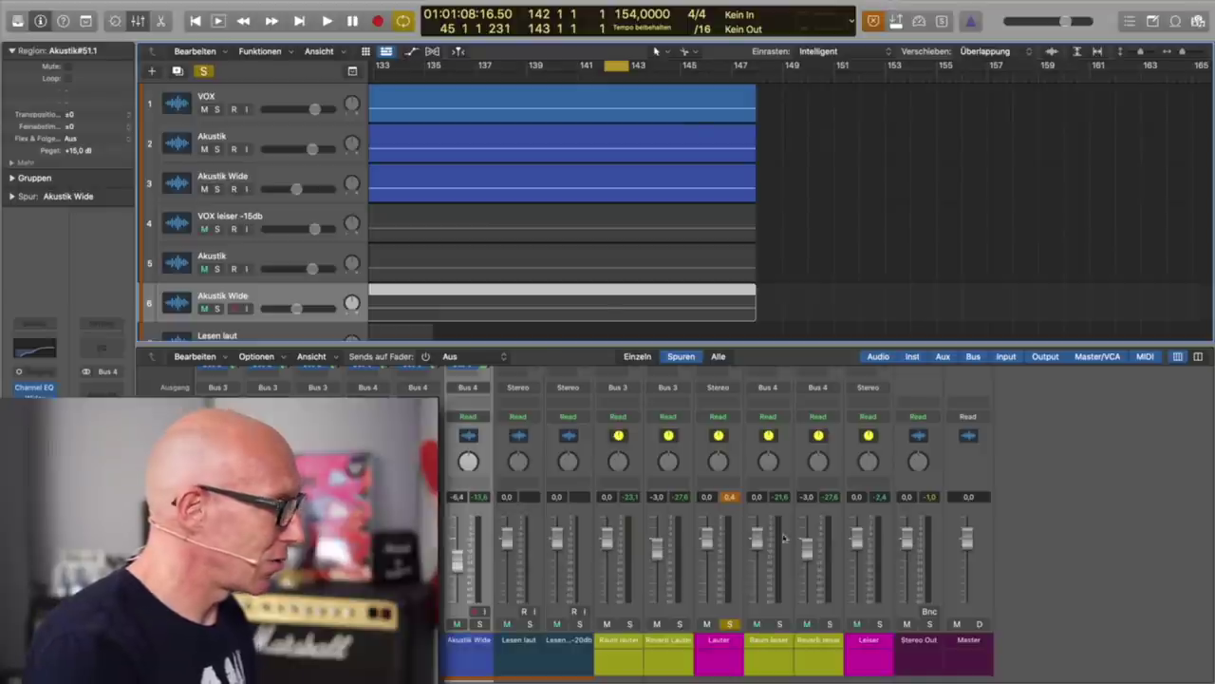
Play the cycled silent passage and compare its noise by alternately soloing the Leiser and Lauter buses, ending on Lauter
key("space")
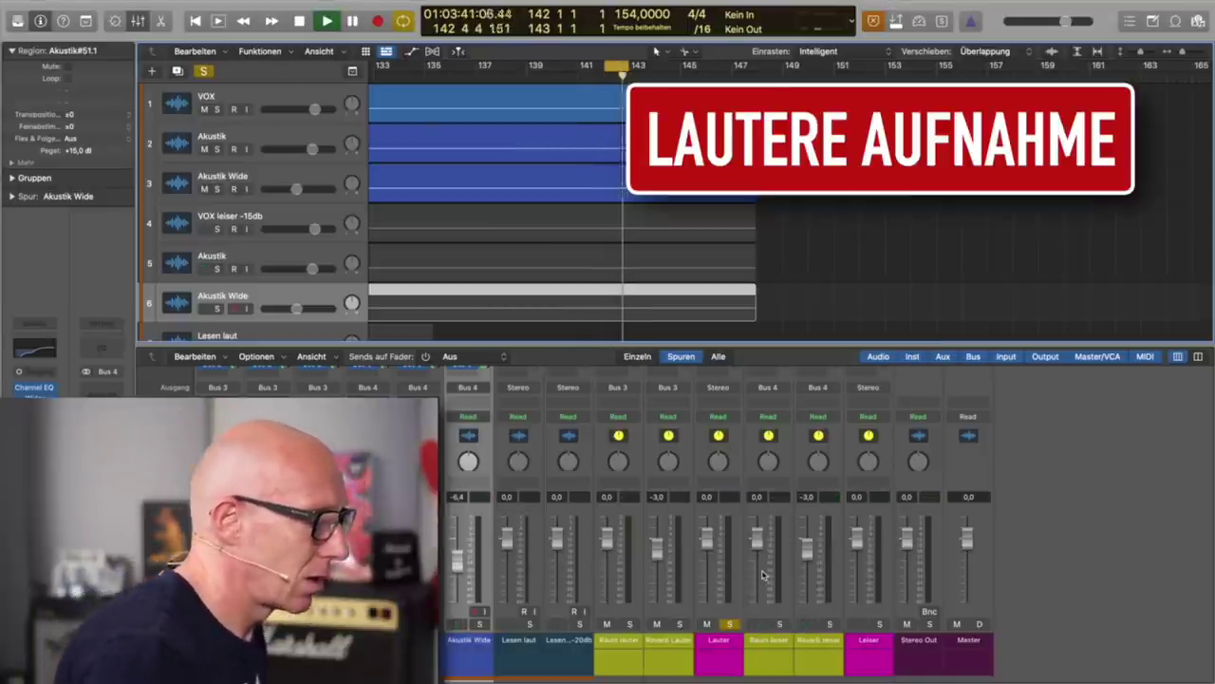
left_click(880, 623, "alt")
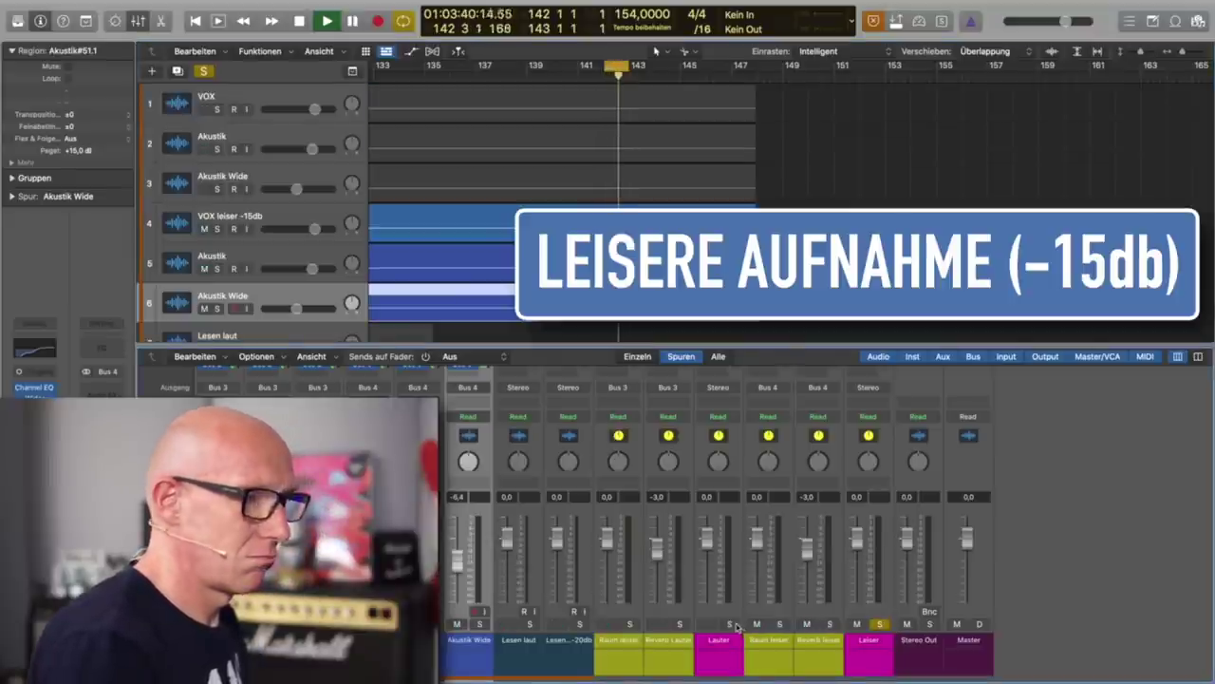
left_click(729, 624, "alt")
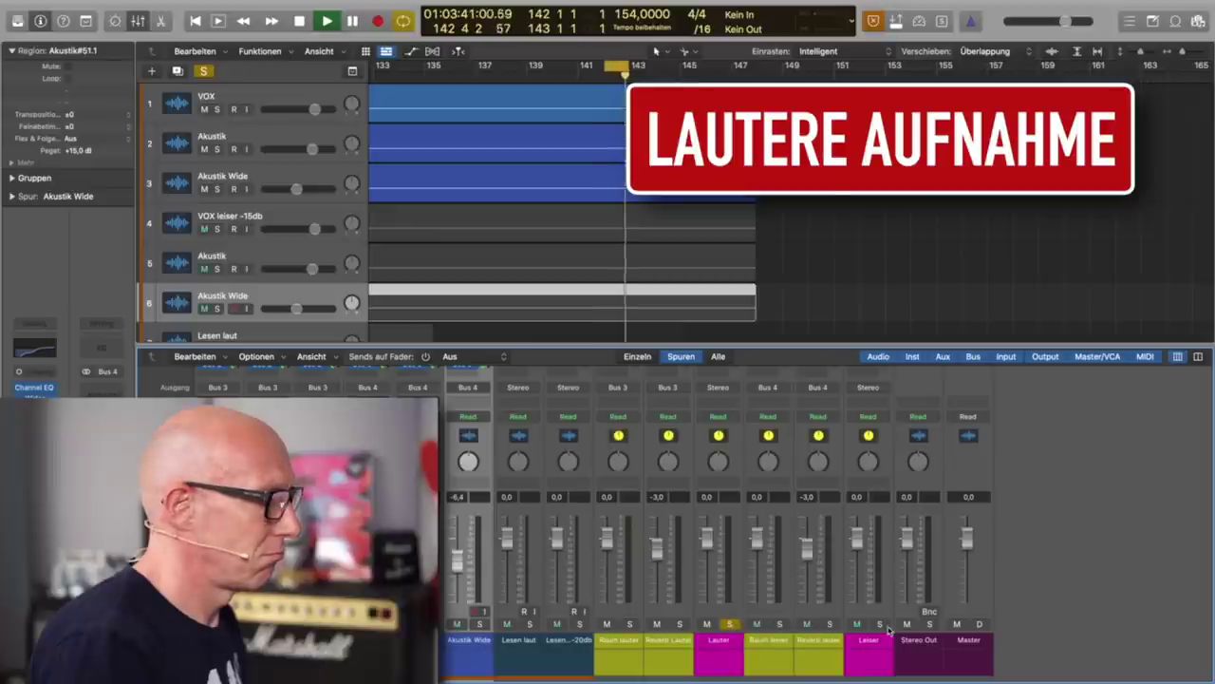
left_click(880, 624, "alt")
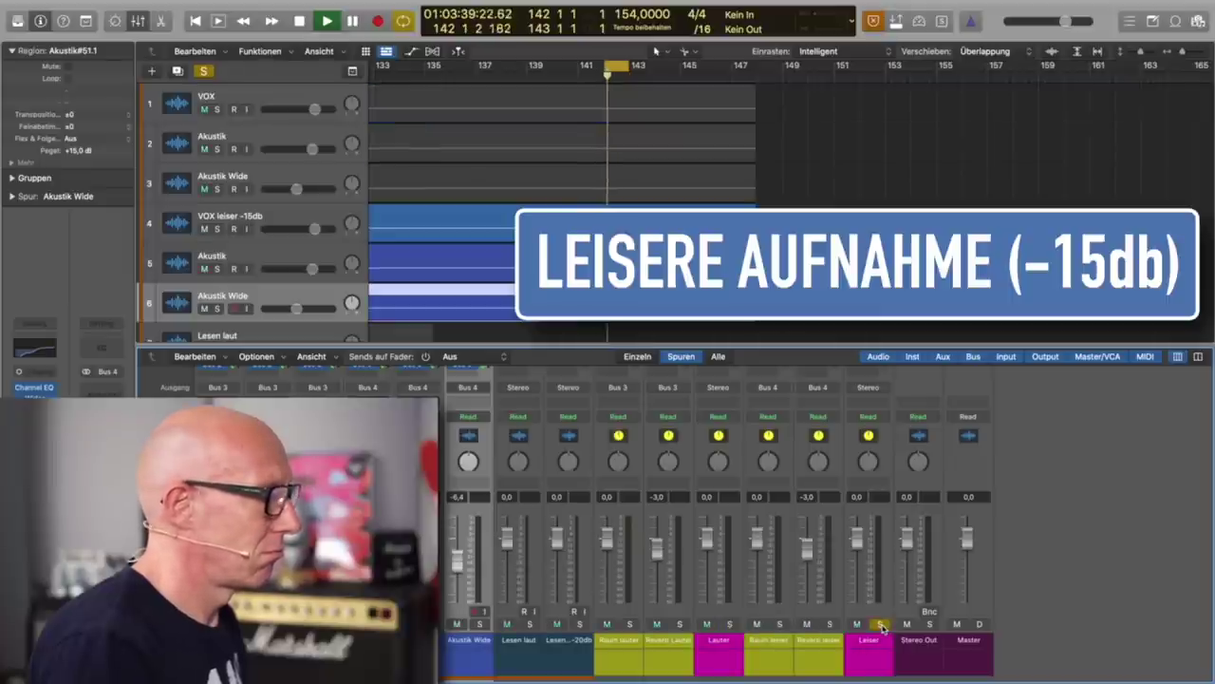
left_click(729, 624, "alt")
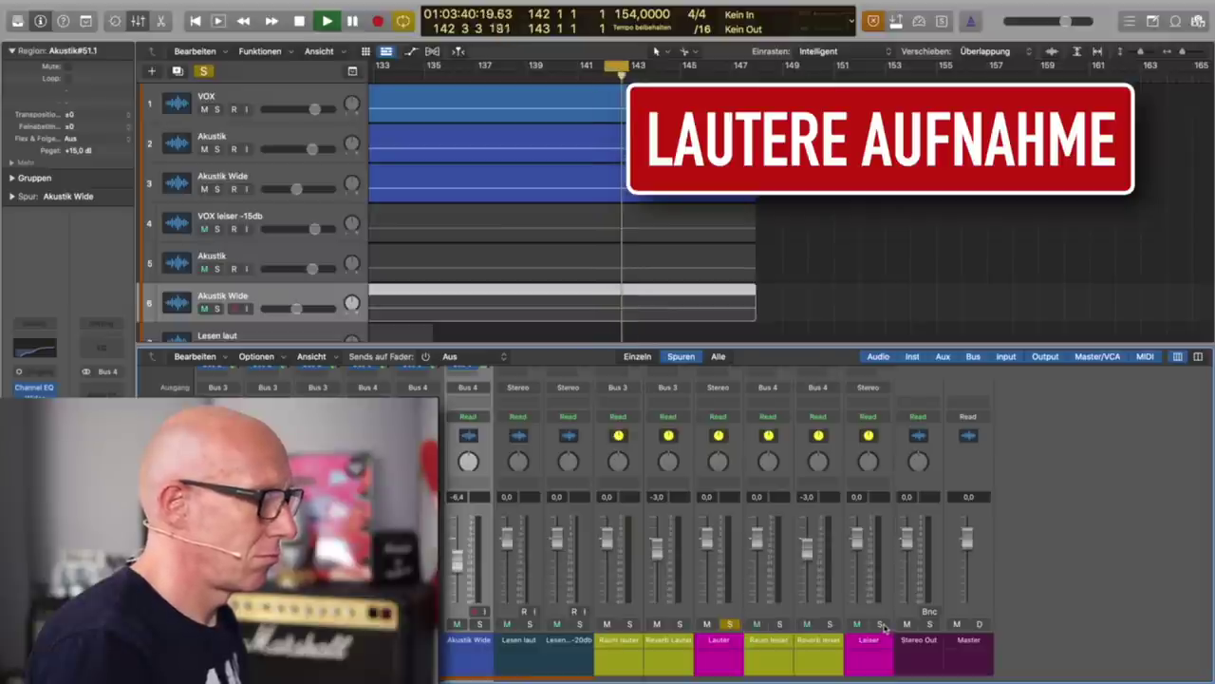
left_click(881, 623, "alt")
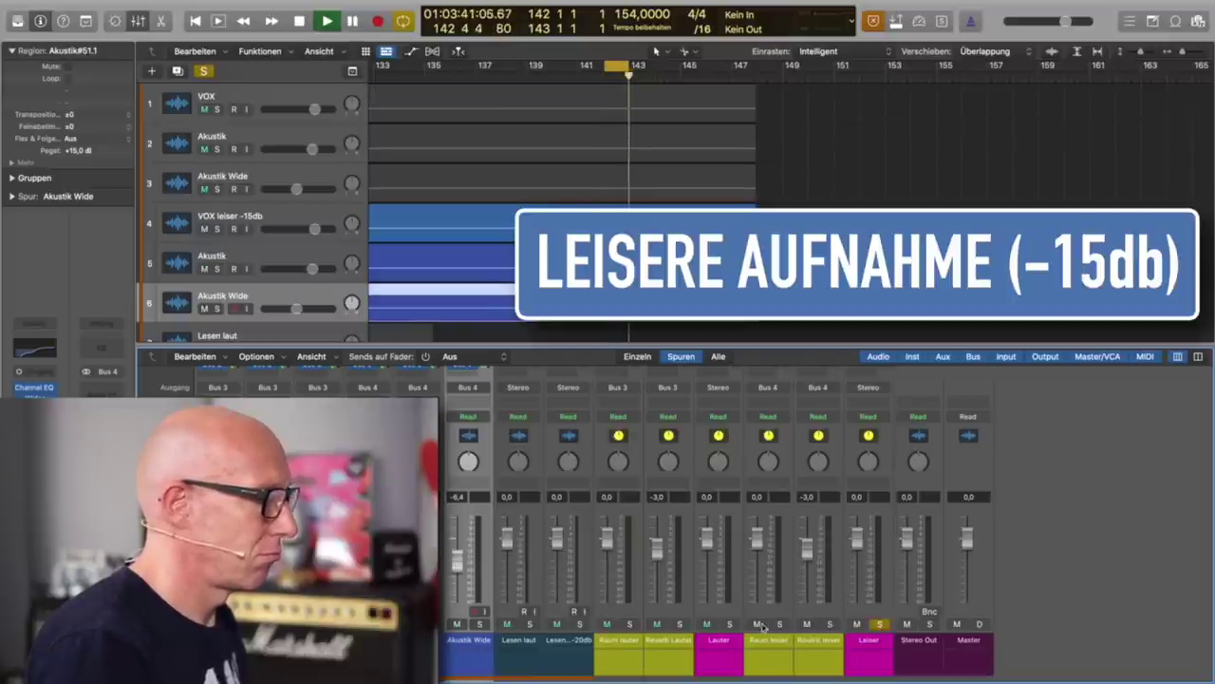
left_click(730, 623, "alt")
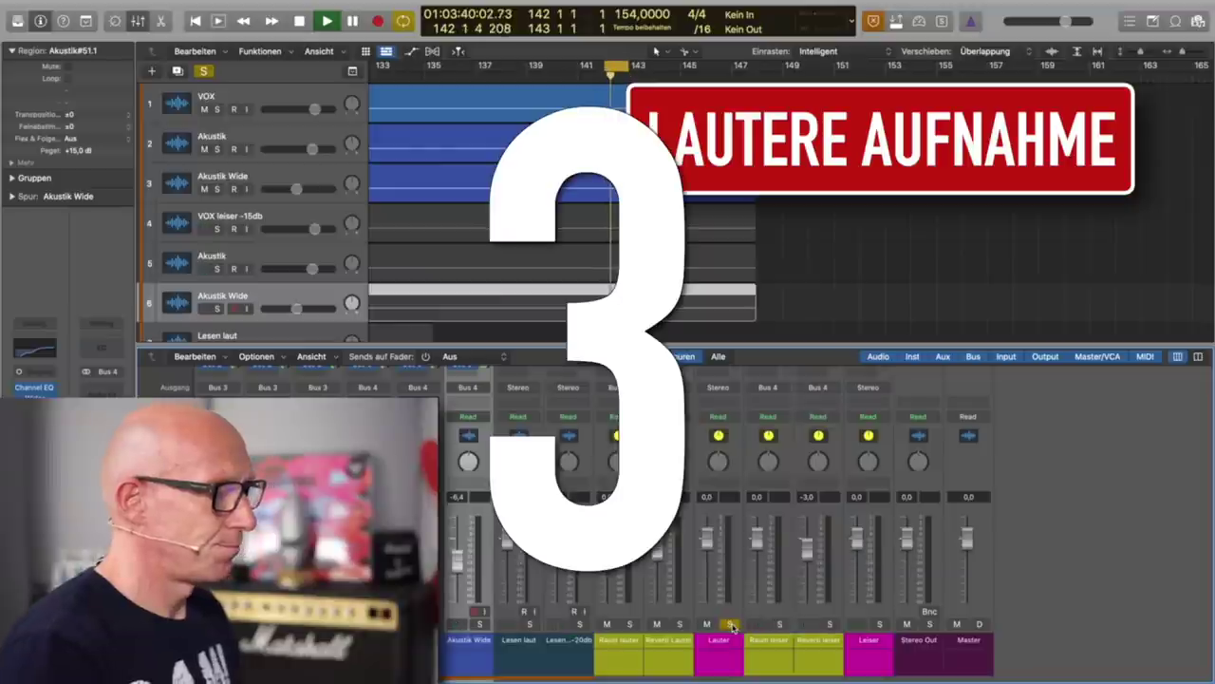